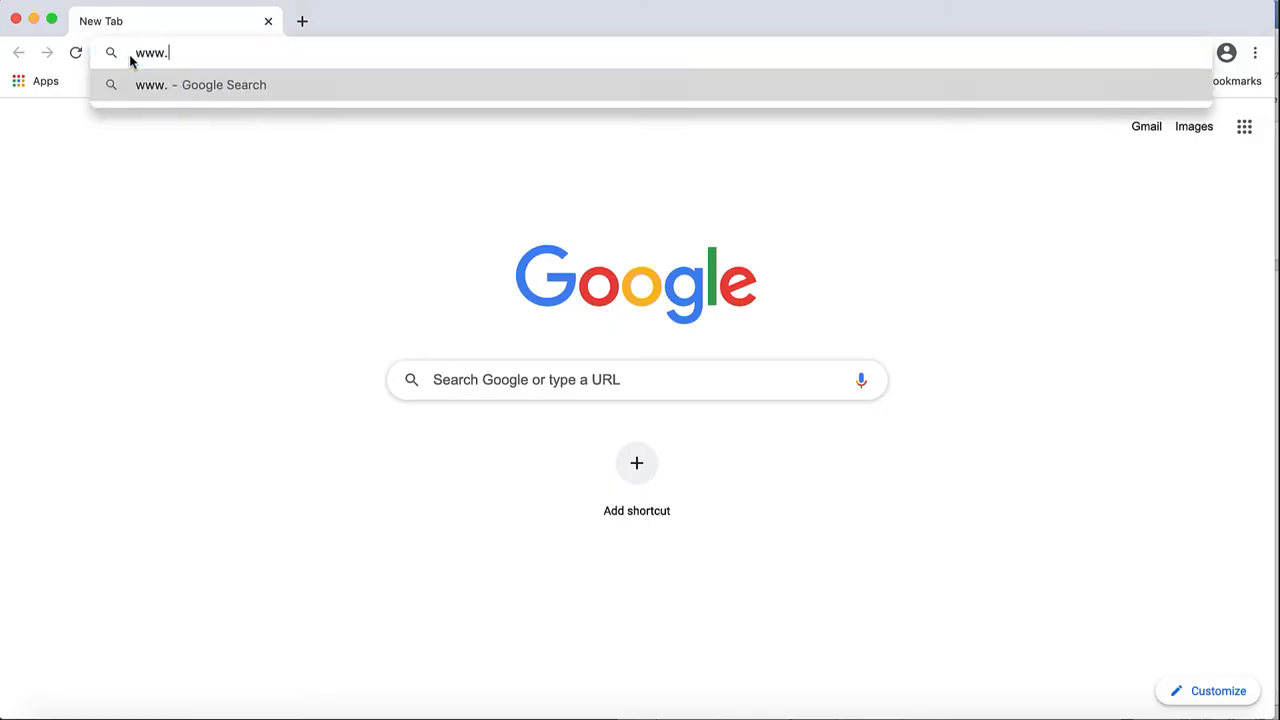
{"action": "type", "text": "blogger."}
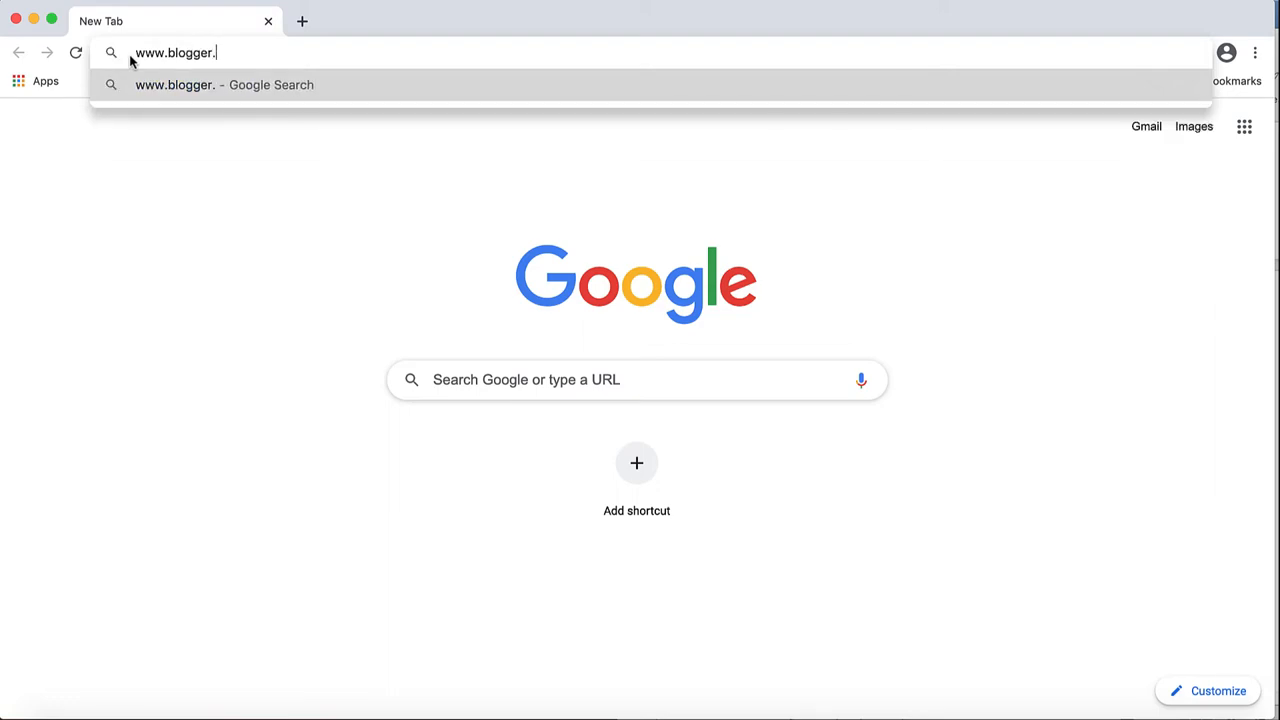
{"action": "type", "text": "com"}
Step: Sign in to Blogger with the Google account email and password to start creating a blog
{"action": "key", "text": "Return"}
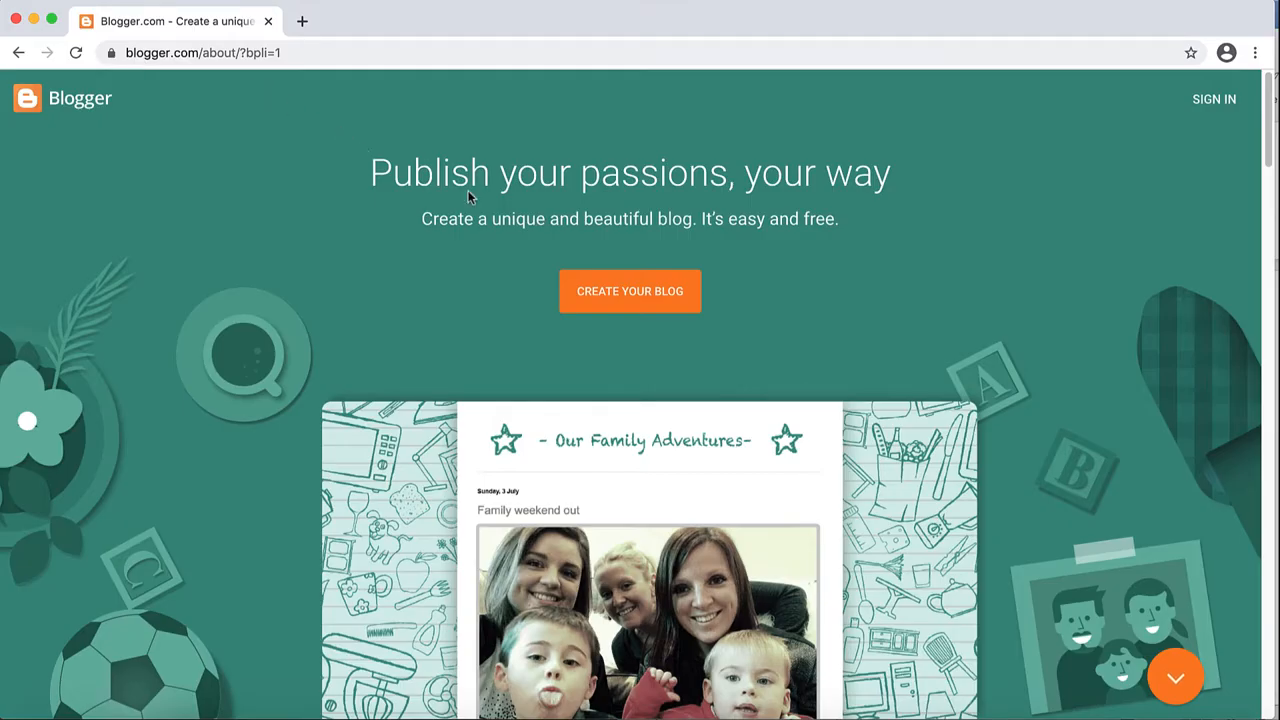
{"action": "left_click", "coordinate": [630, 291]}
{"action": "type", "text": "[blurred email address]"}
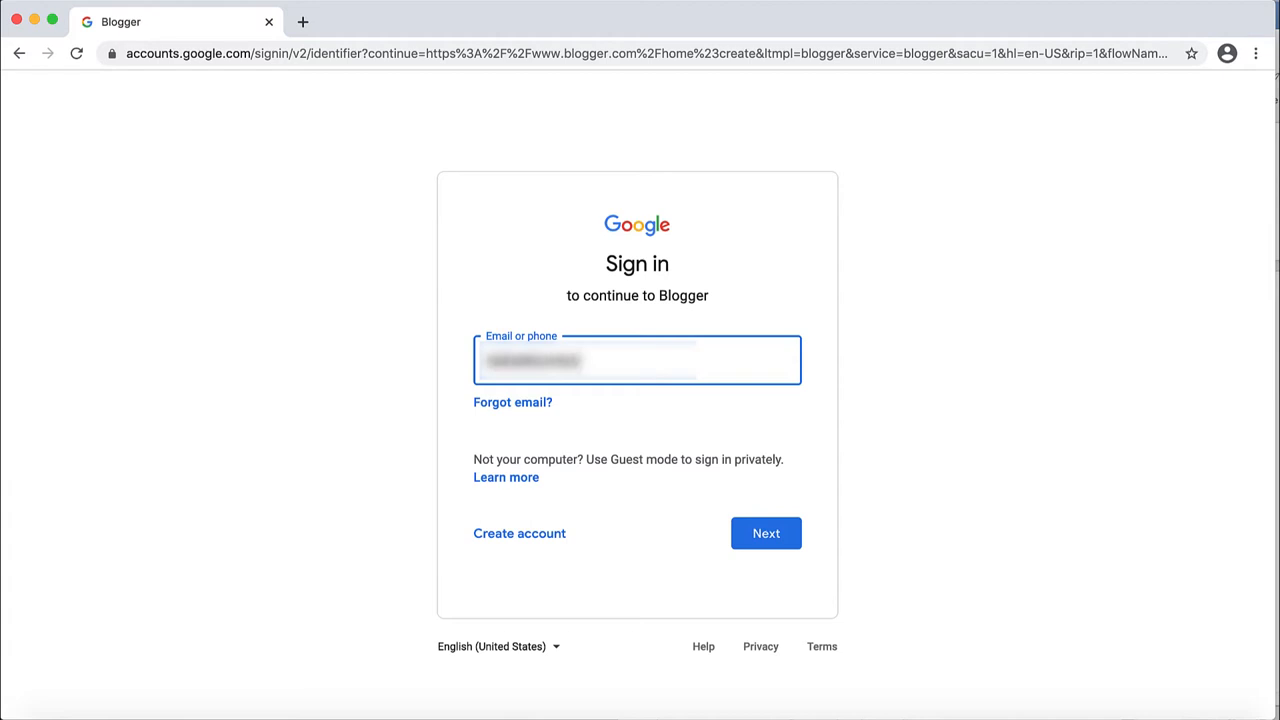
{"action": "key", "text": "Return"}
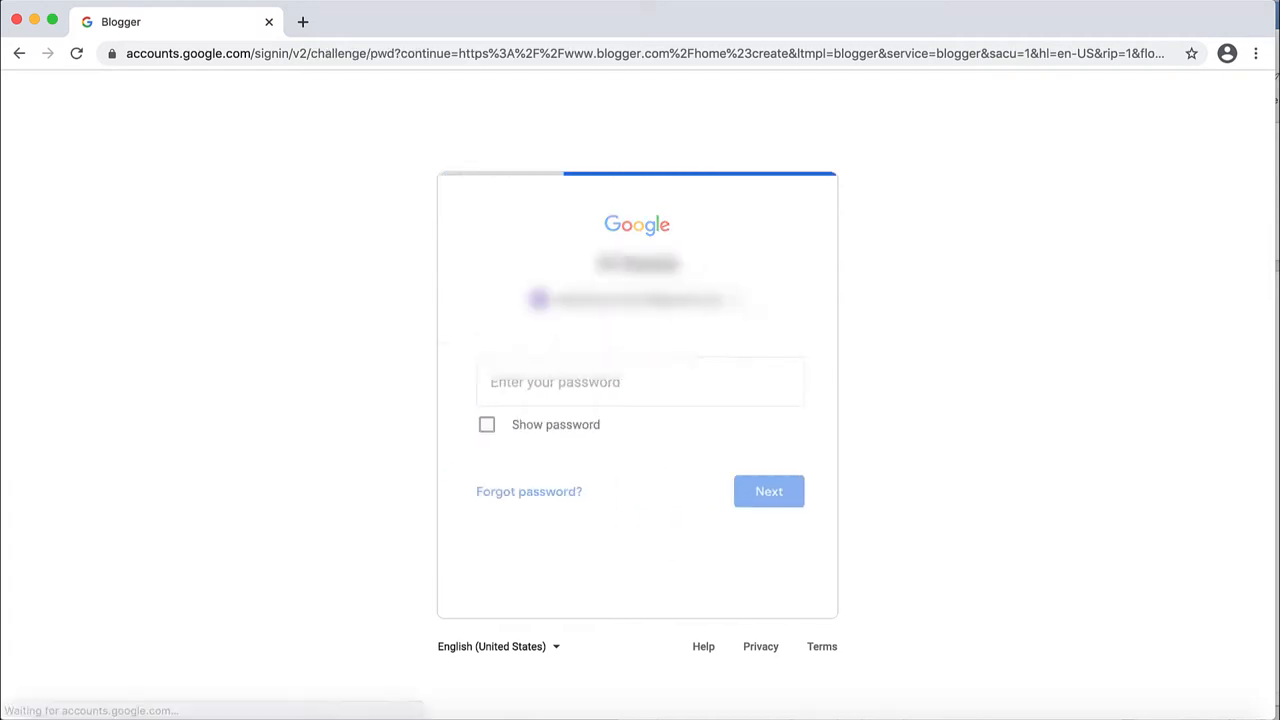
{"action": "type", "text": "*********"}
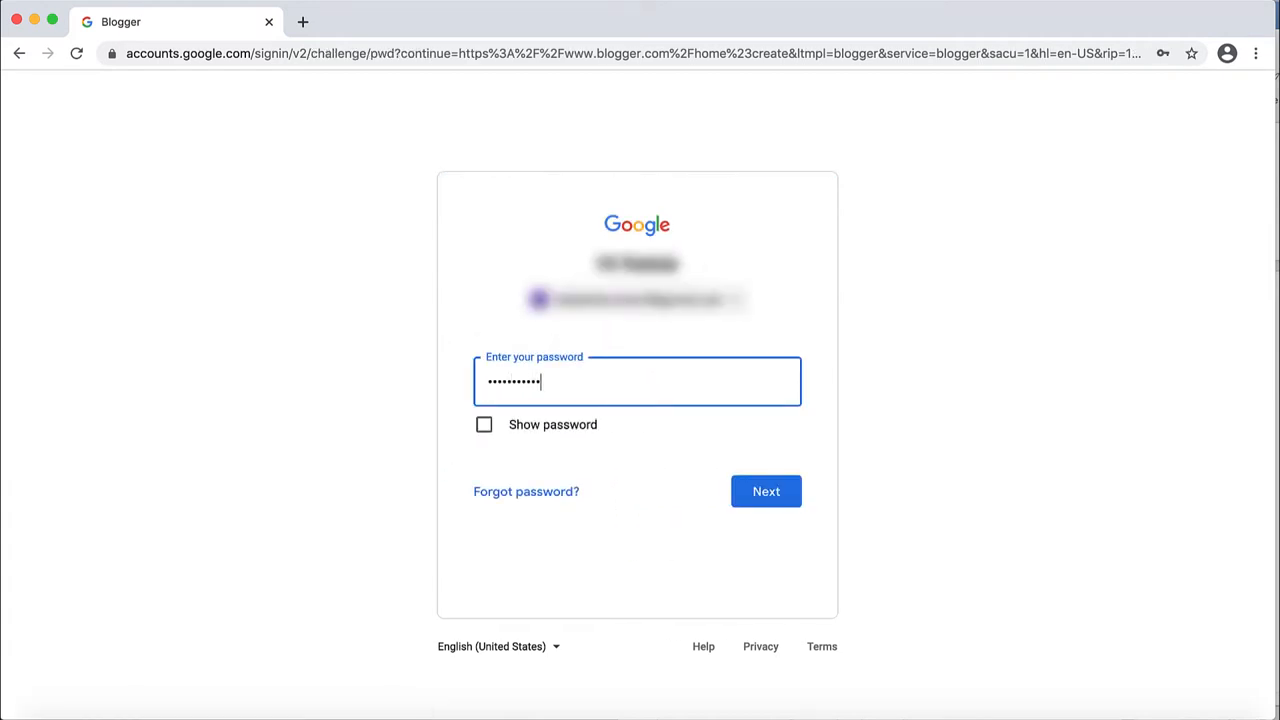
{"action": "key", "text": "Return"}
Step: Create the blog titled 'My Blogger Website' at address mybloggerwebsite1 with its display name
{"action": "left_click", "coordinate": [683, 323]}
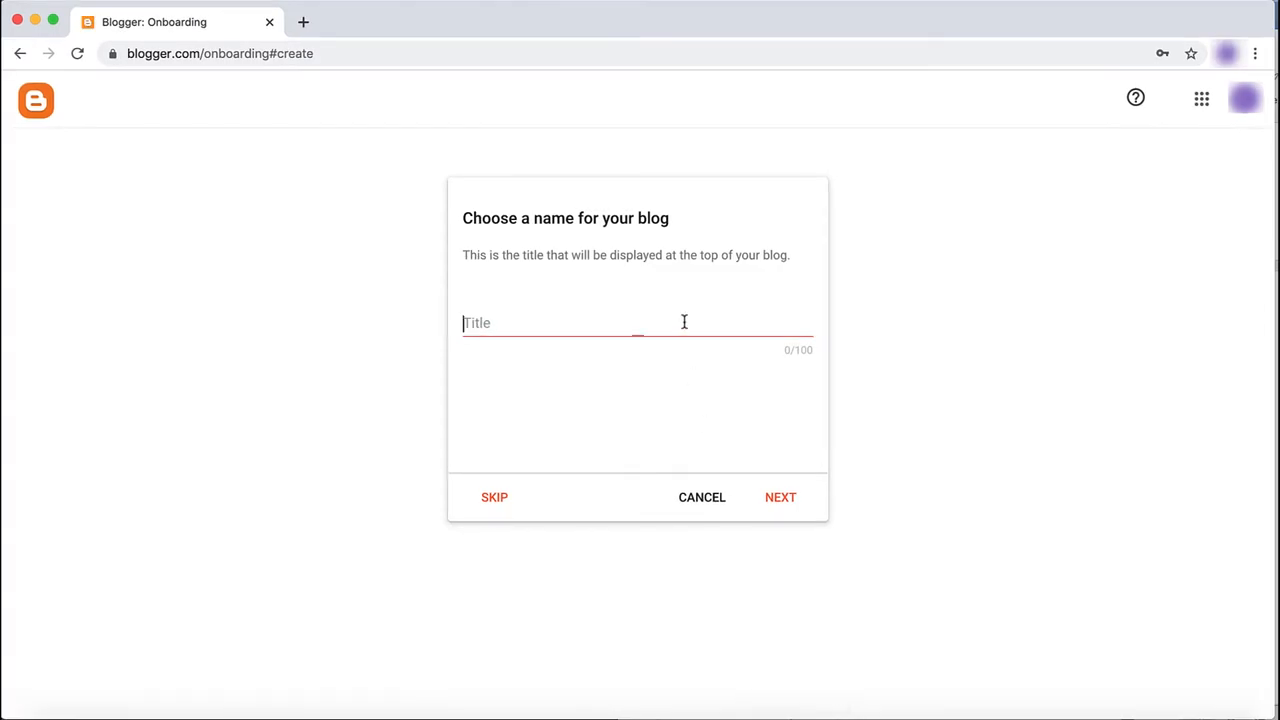
{"action": "type", "text": "My Blogger Website"}
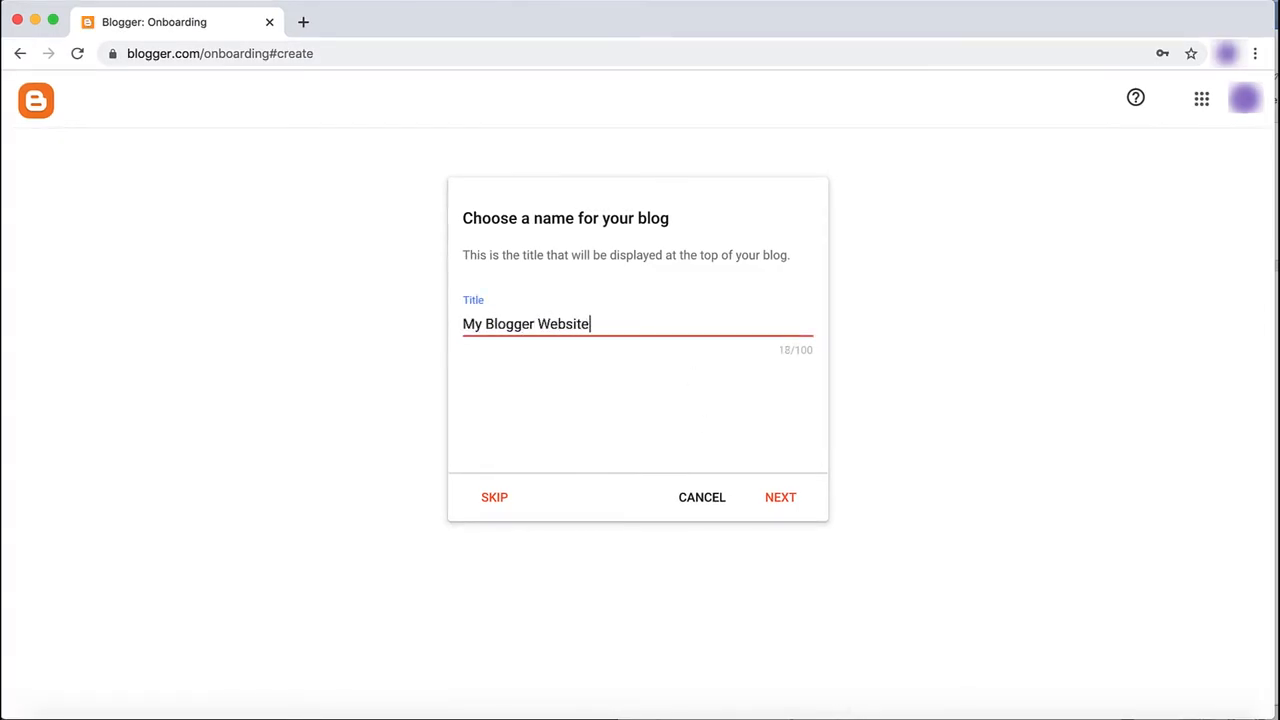
{"action": "left_click", "coordinate": [780, 497]}
{"action": "left_click", "coordinate": [623, 323]}
{"action": "type", "text": "m"}
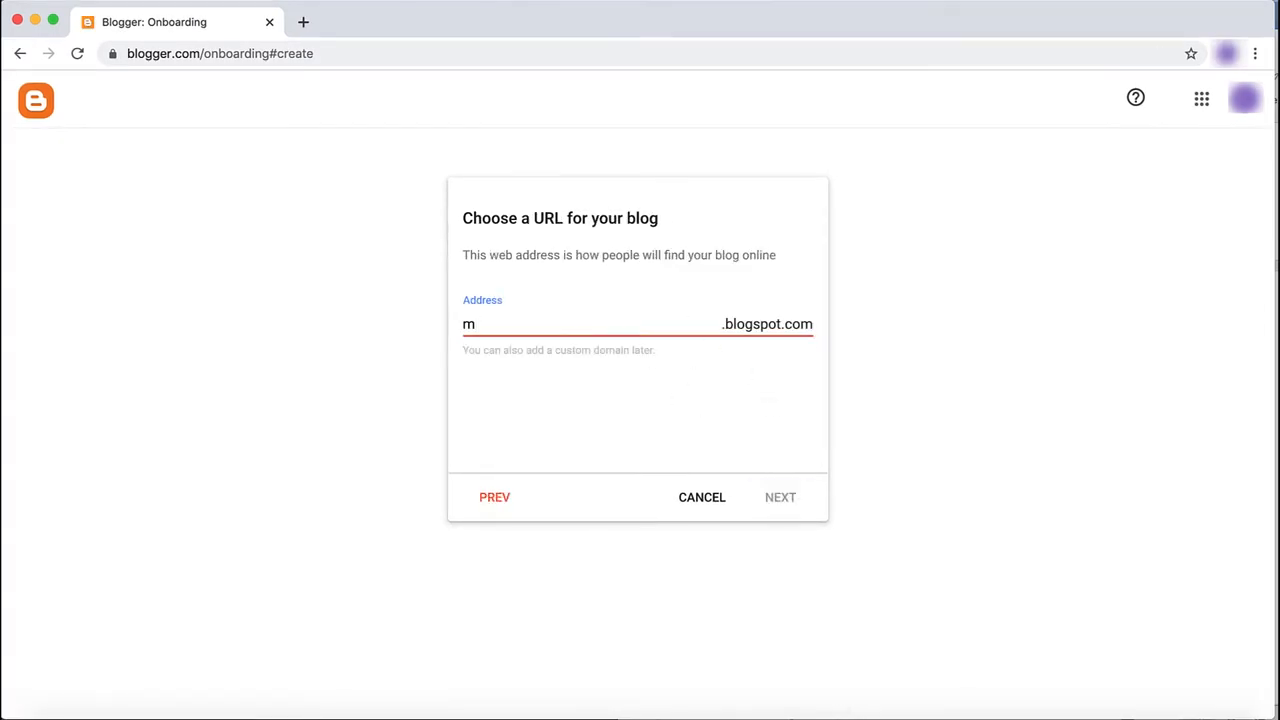
{"action": "type", "text": "ybloggerwebsite1"}
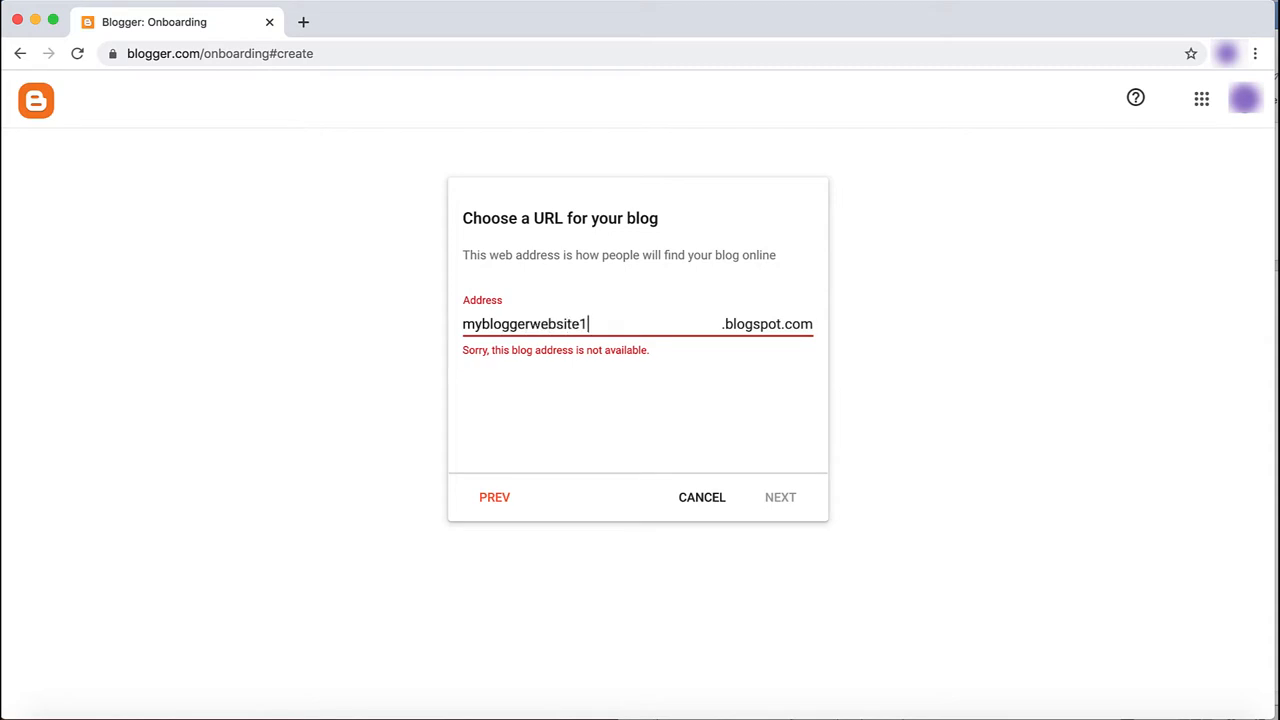
{"action": "left_click", "coordinate": [780, 497]}
{"action": "type", "text": "Cr"}
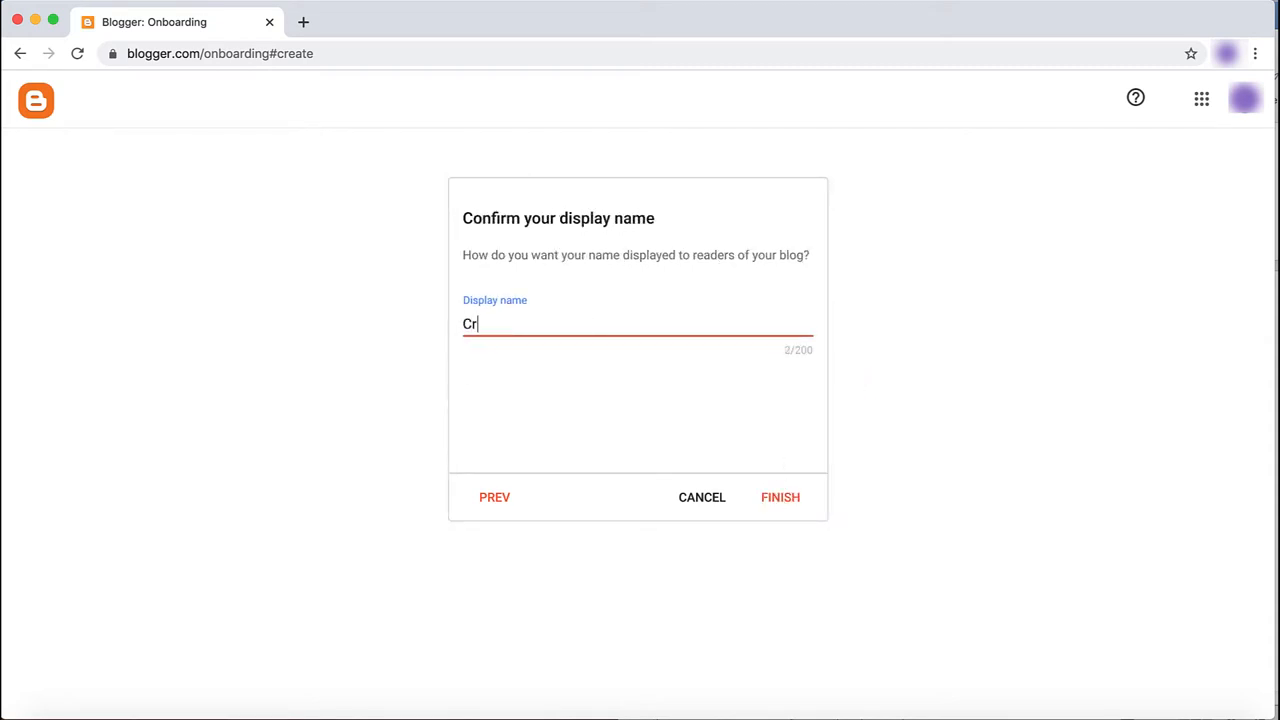
{"action": "type", "text": "Creating A Website"}
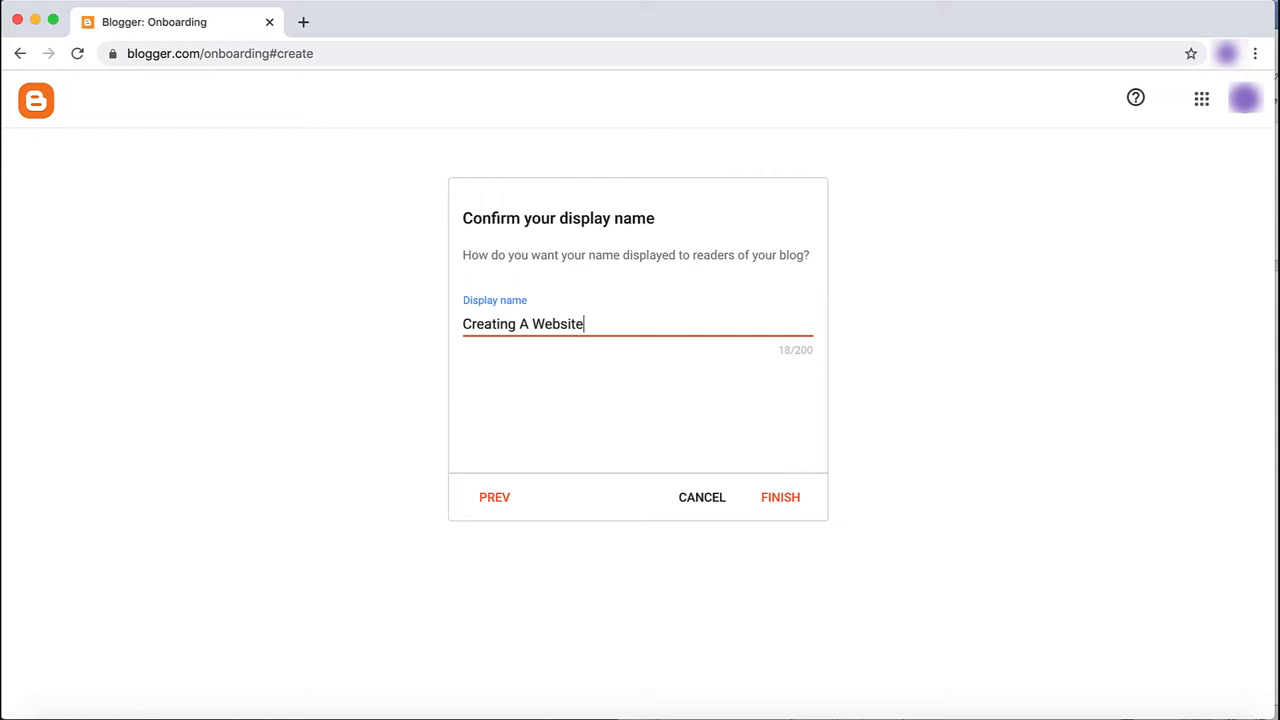
{"action": "type", "text": " Using Blogger"}
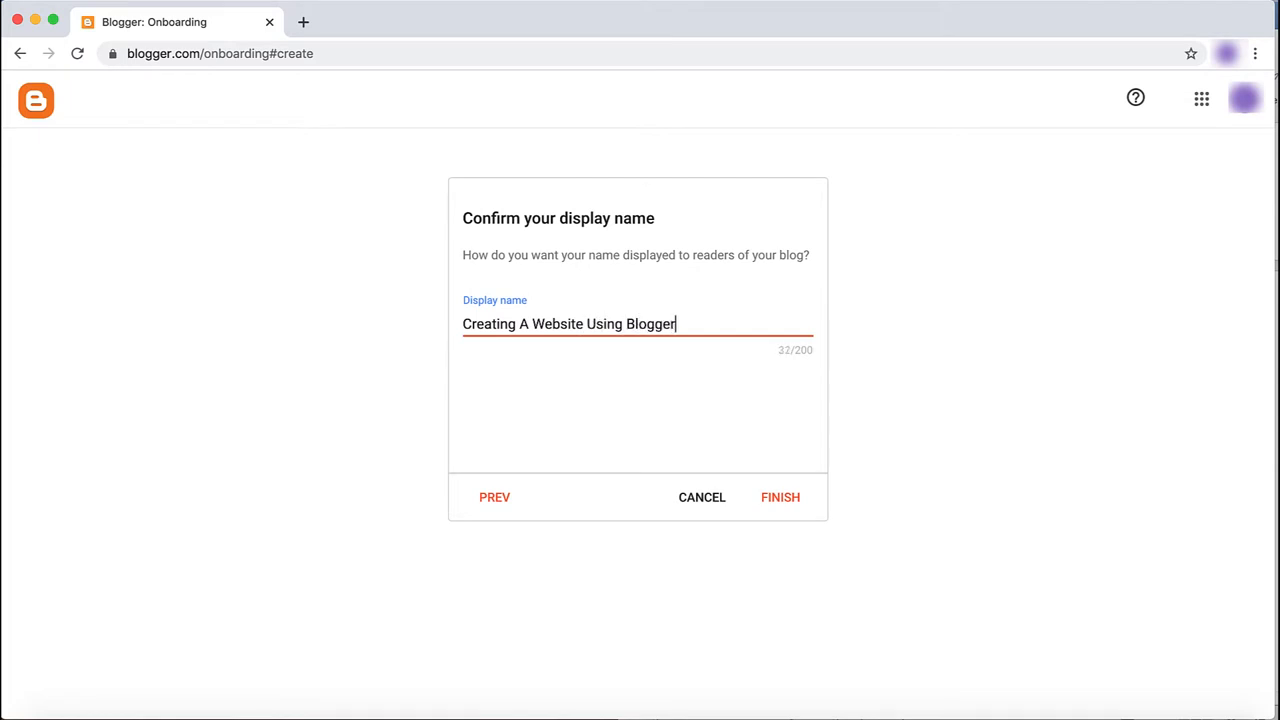
{"action": "left_click", "coordinate": [780, 497]}
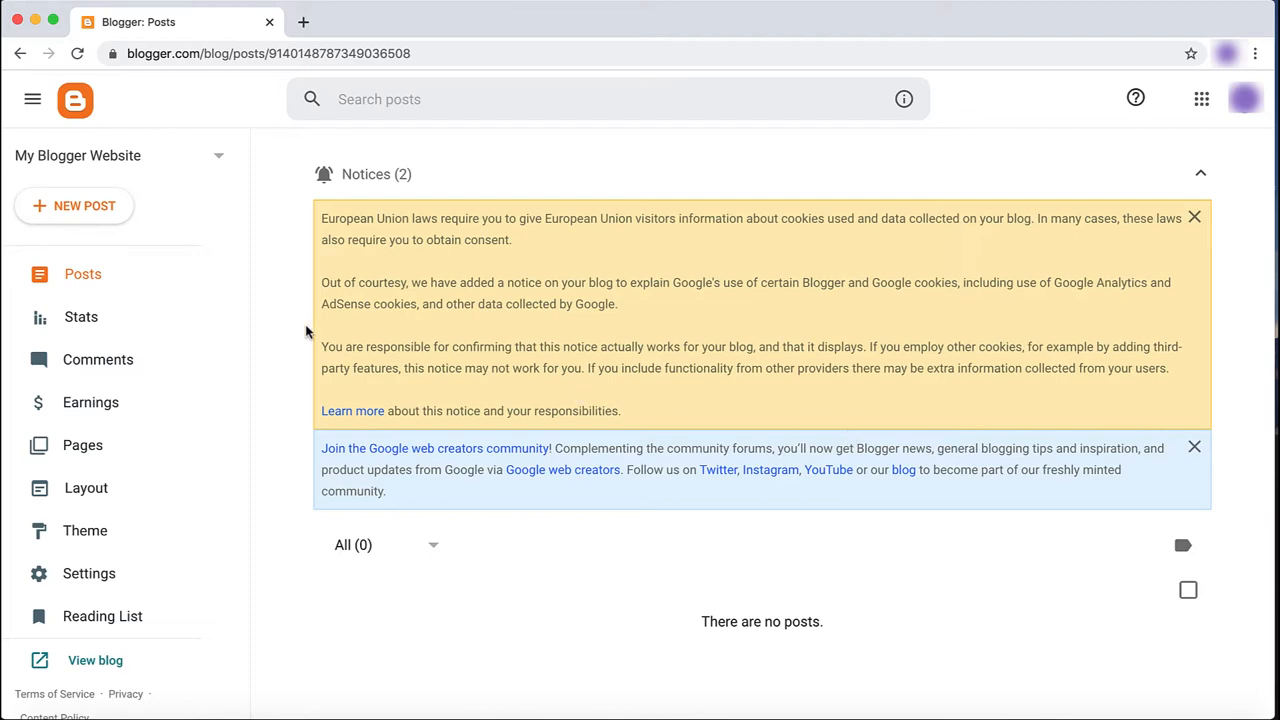
Step: Start a new page titled 'About' with 'Add content' as its body
{"action": "left_click", "coordinate": [151, 443]}
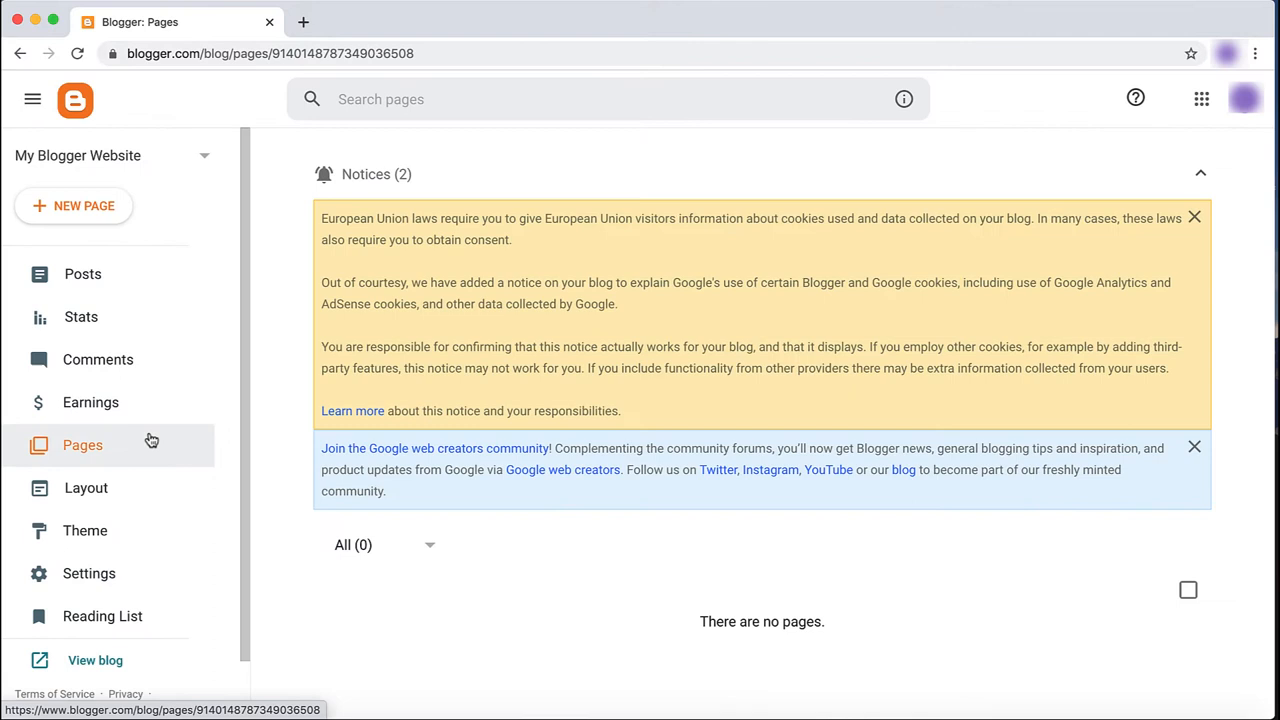
{"action": "left_click", "coordinate": [84, 206]}
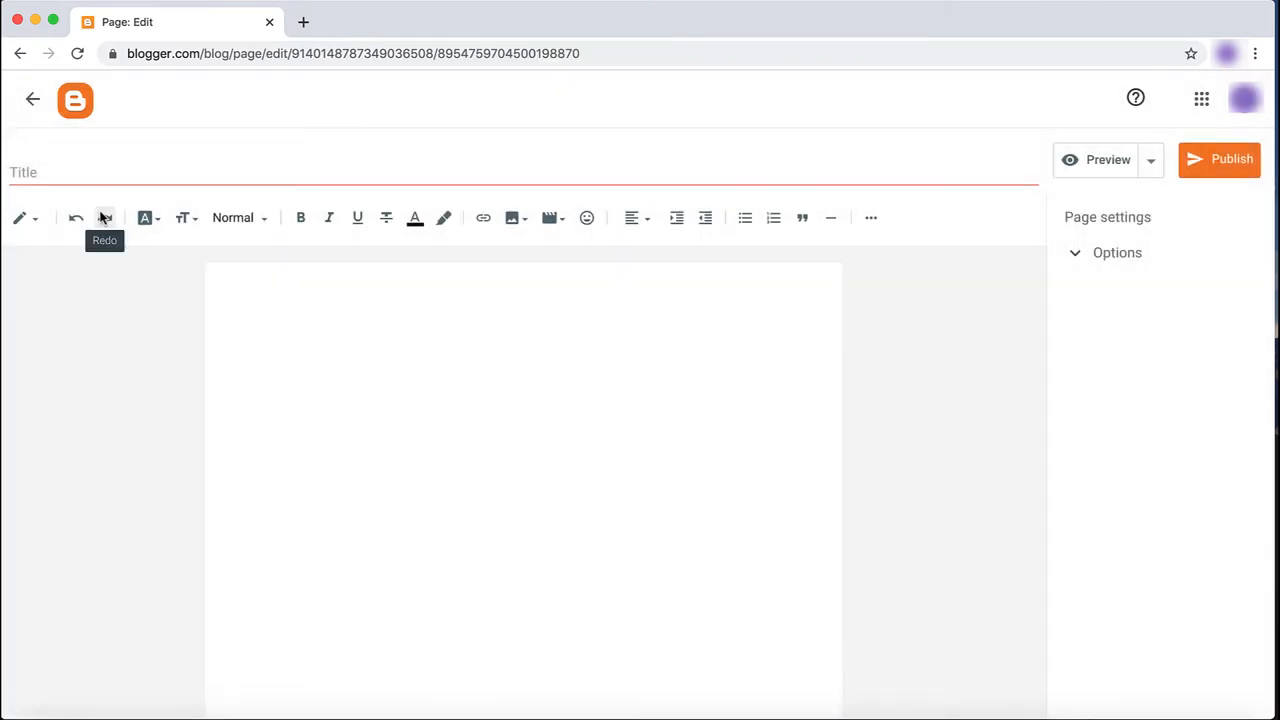
{"action": "left_click", "coordinate": [97, 170]}
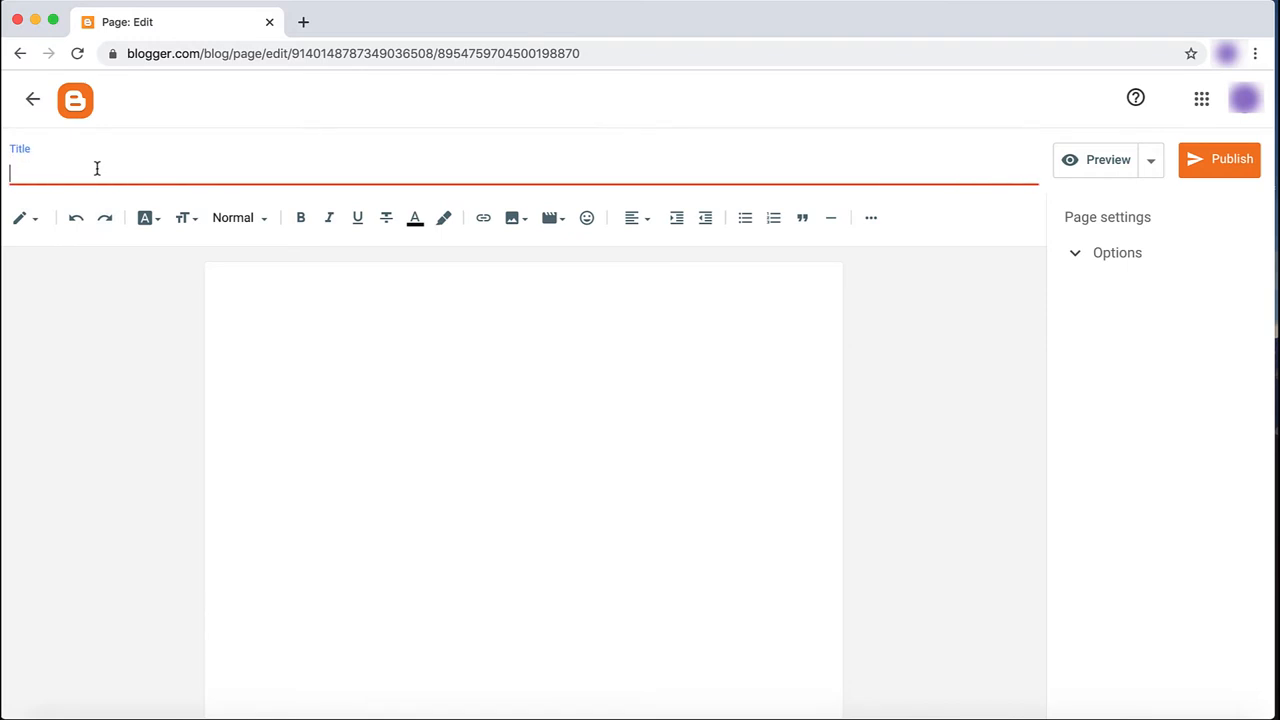
{"action": "type", "text": "About"}
{"action": "left_click", "coordinate": [300, 357]}
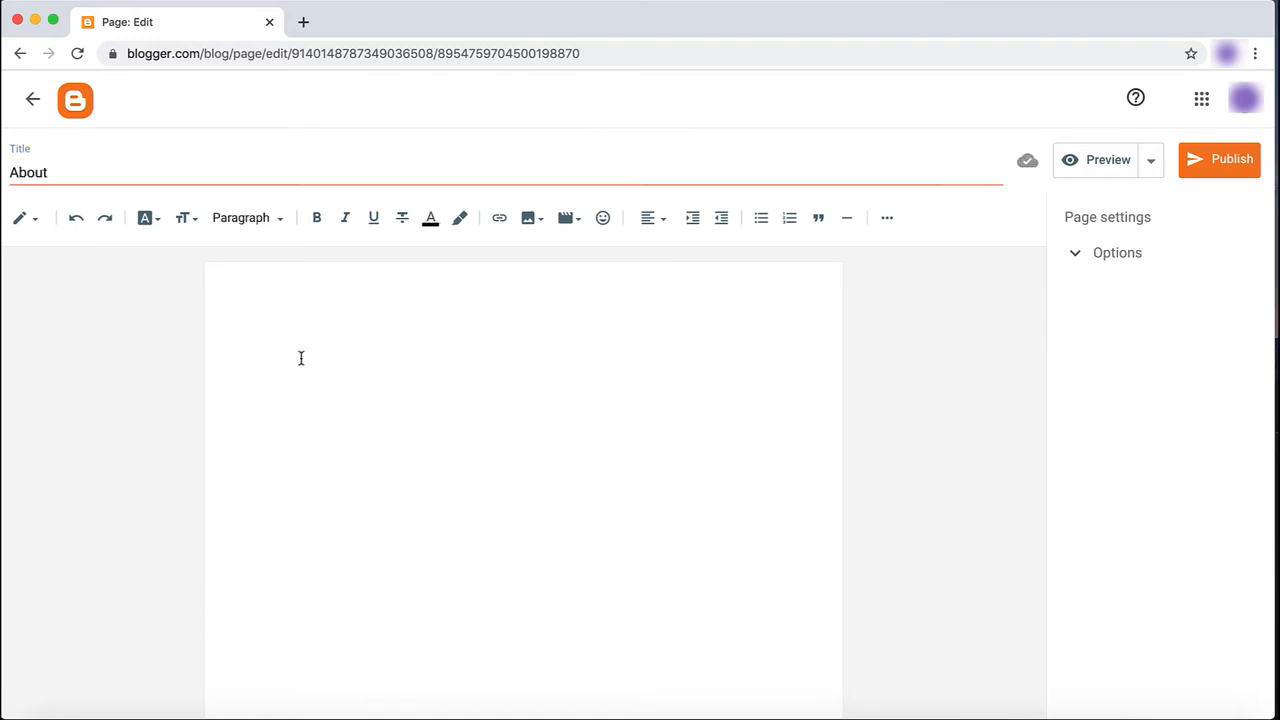
{"action": "type", "text": "Add content"}
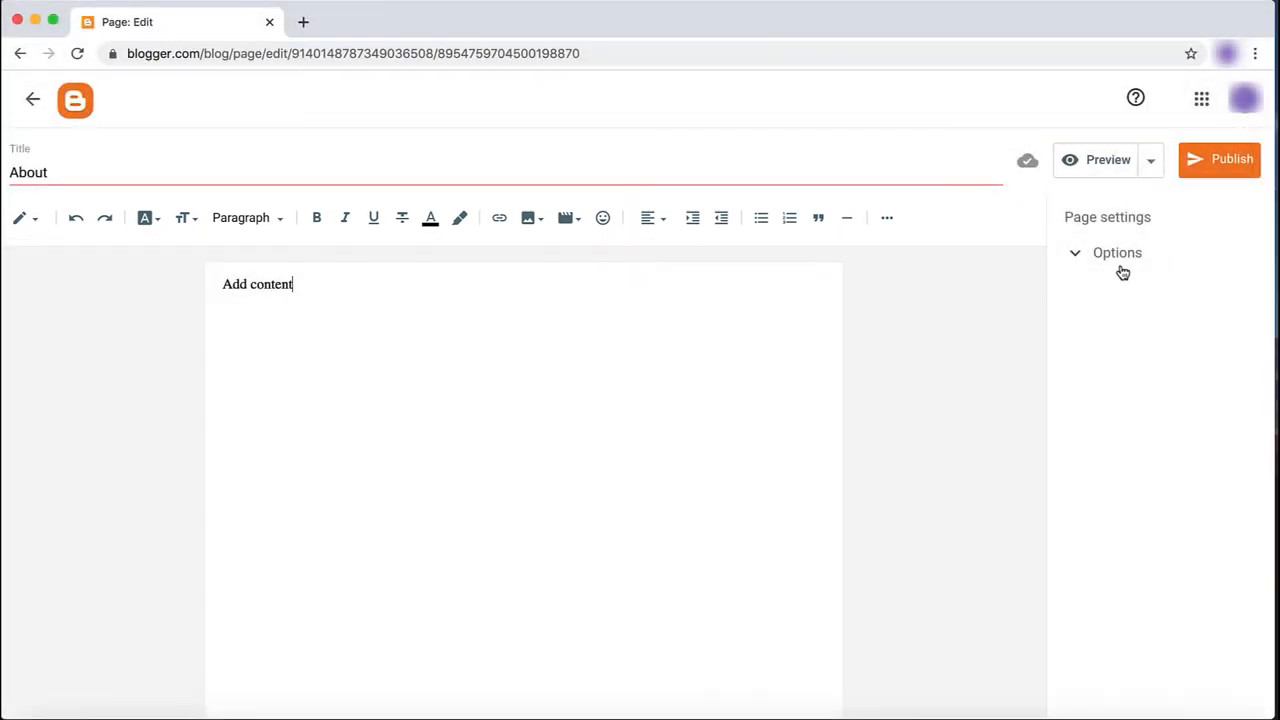
Step: Set the page's reader comments to 'Do not allow; hide existing'
{"action": "left_click", "coordinate": [1122, 270]}
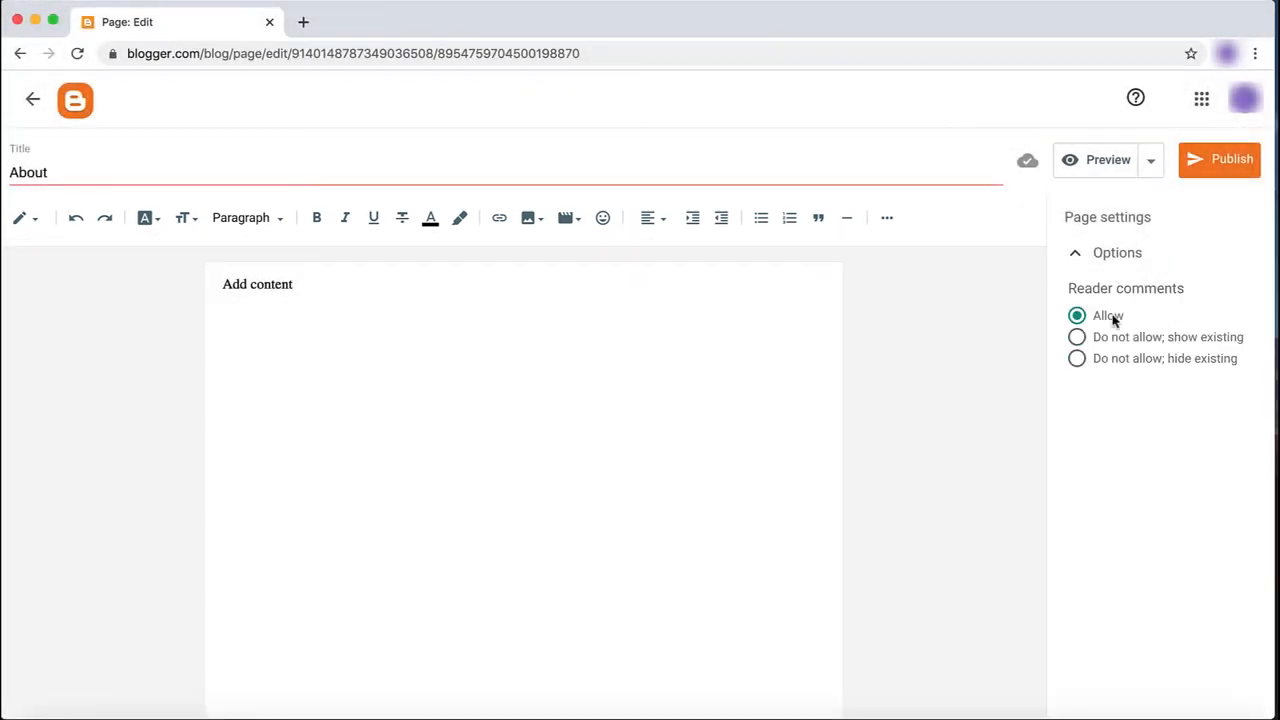
{"action": "left_click", "coordinate": [1102, 358]}
Step: Preview the About page in a new tab
{"action": "left_click", "coordinate": [1097, 160]}
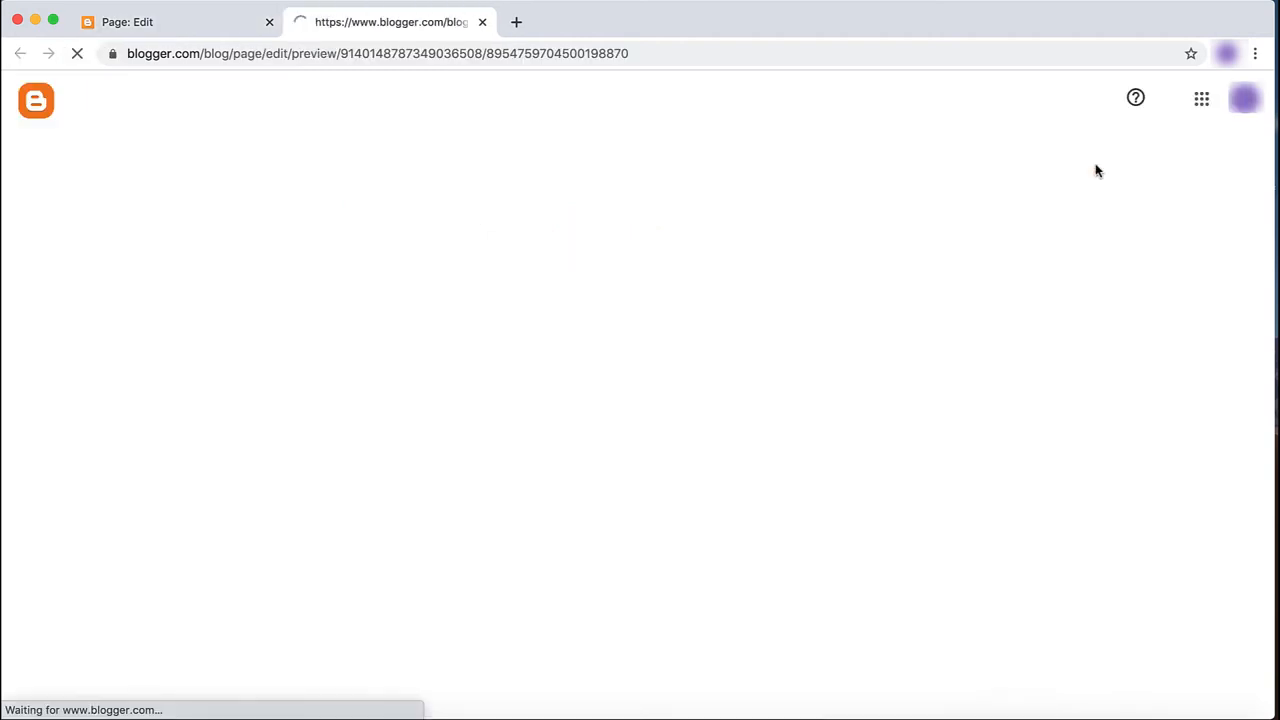
{"action": "scroll", "coordinate": [1011, 300], "scroll_direction": "down", "scroll_amount": 5}
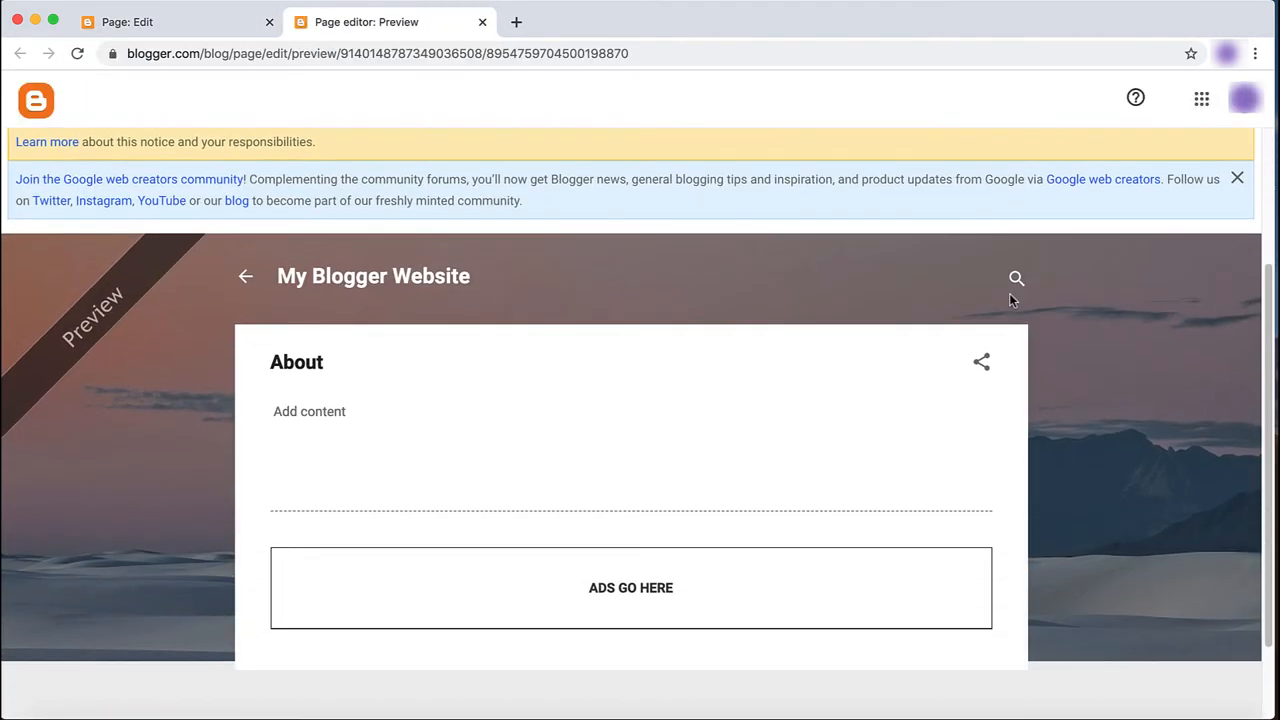
{"action": "scroll", "coordinate": [1011, 300], "scroll_direction": "down", "scroll_amount": 5}
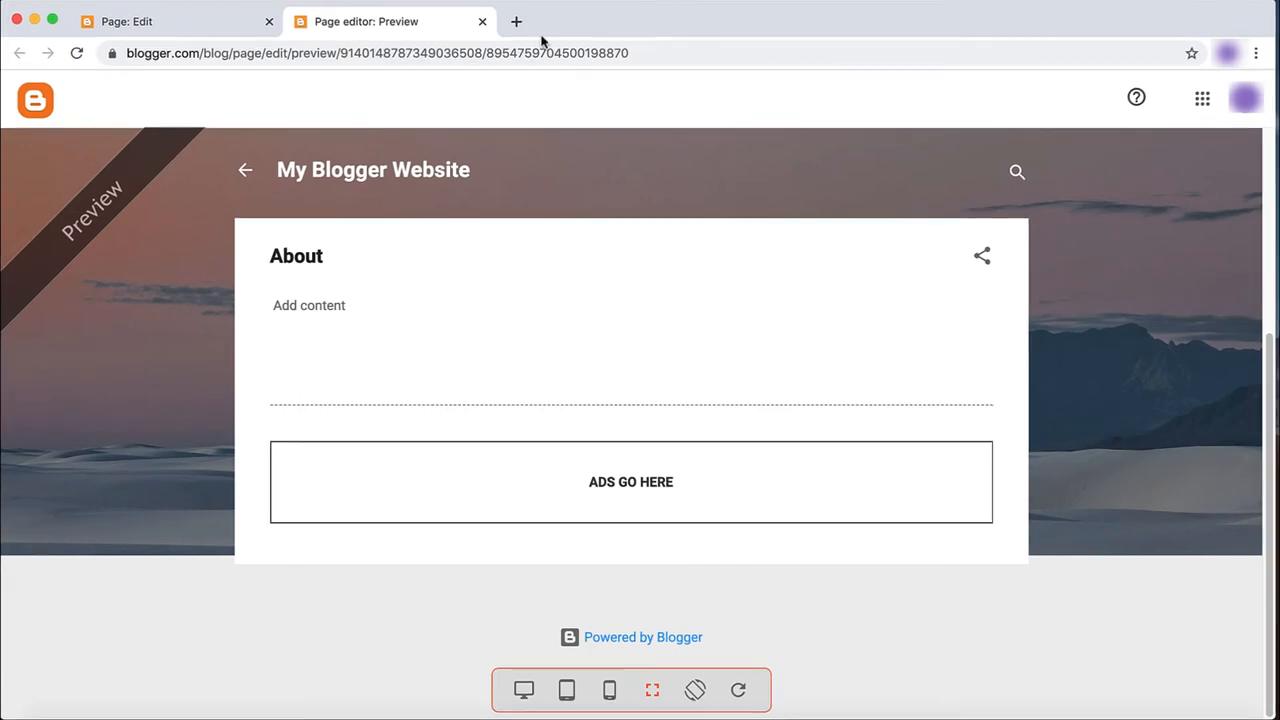
Step: Publish the About page, then switch to the blog's empty posts list
{"action": "left_click", "coordinate": [482, 22]}
{"action": "left_click", "coordinate": [1220, 165]}
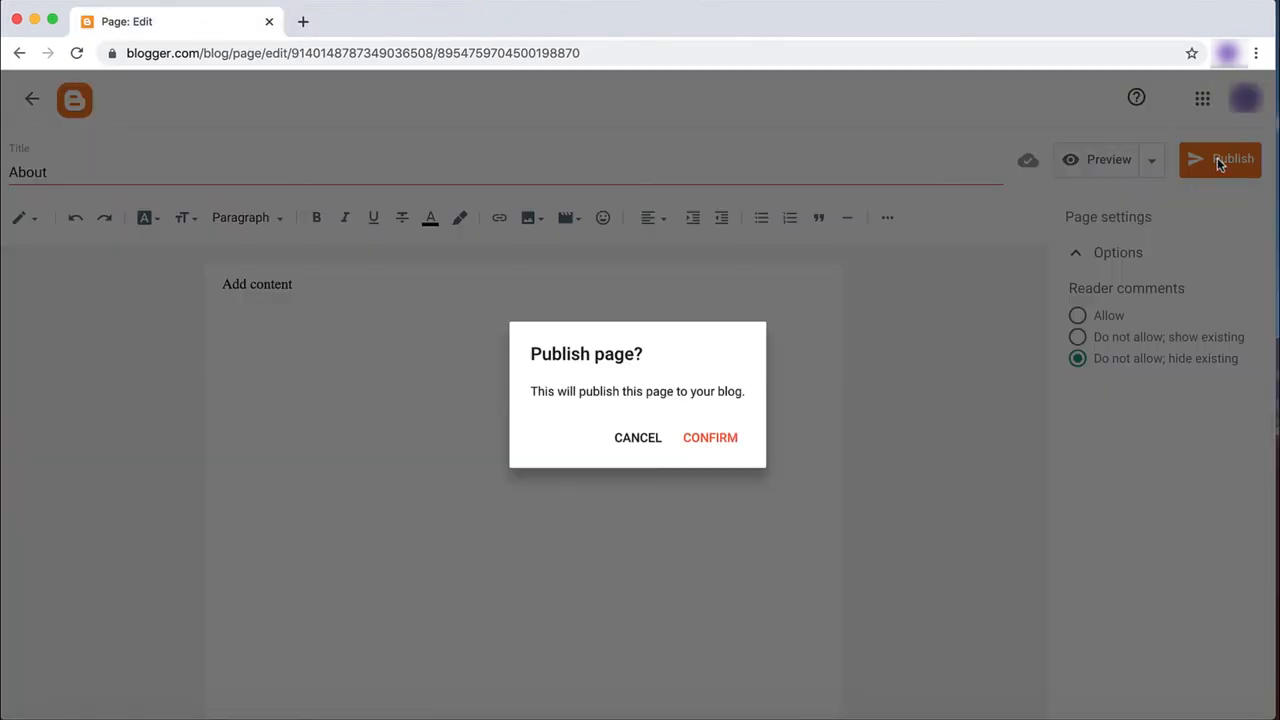
{"action": "left_click", "coordinate": [708, 438]}
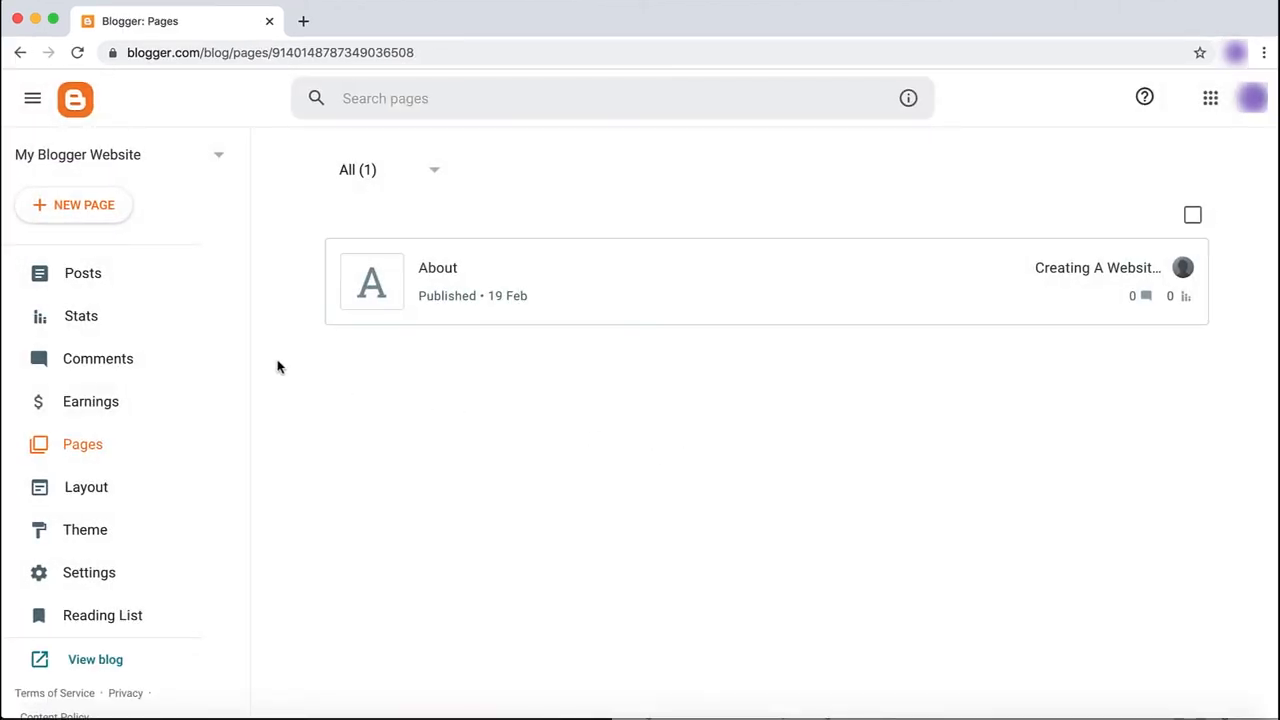
{"action": "left_click", "coordinate": [80, 272]}
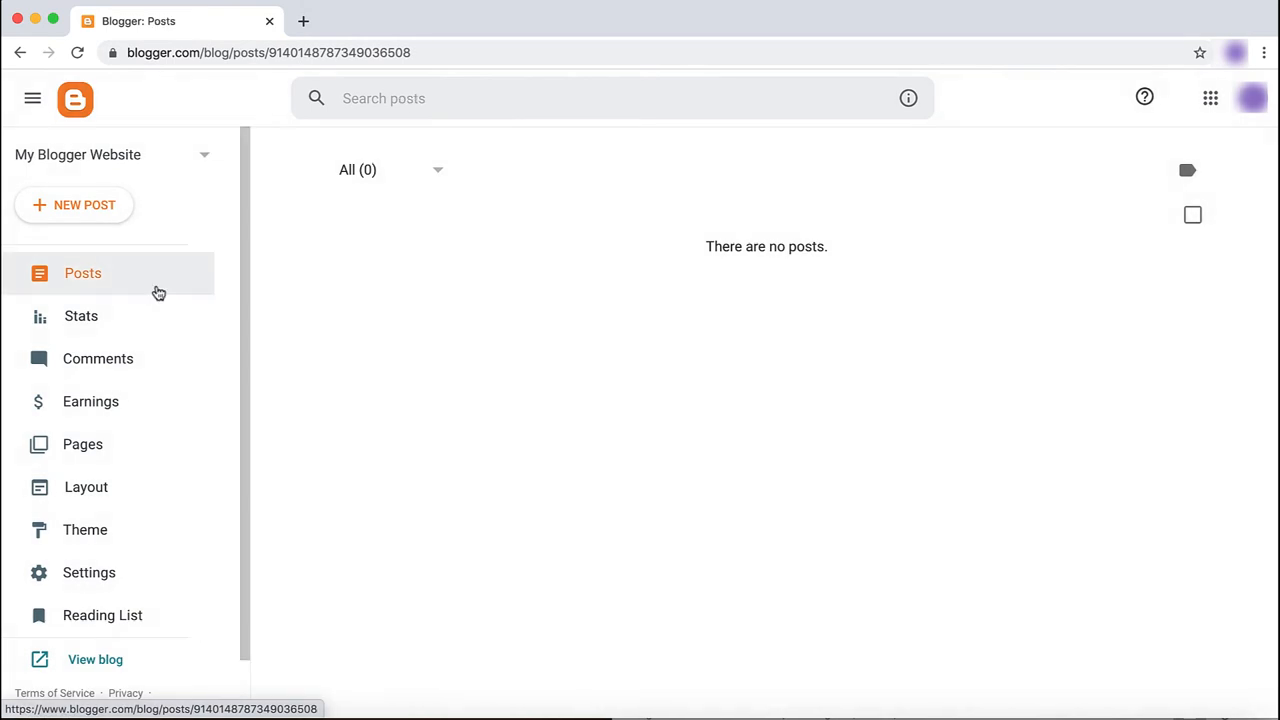
Step: Publish a new post titled 'Post Title' with body 'Post Content'
{"action": "left_click", "coordinate": [110, 205]}
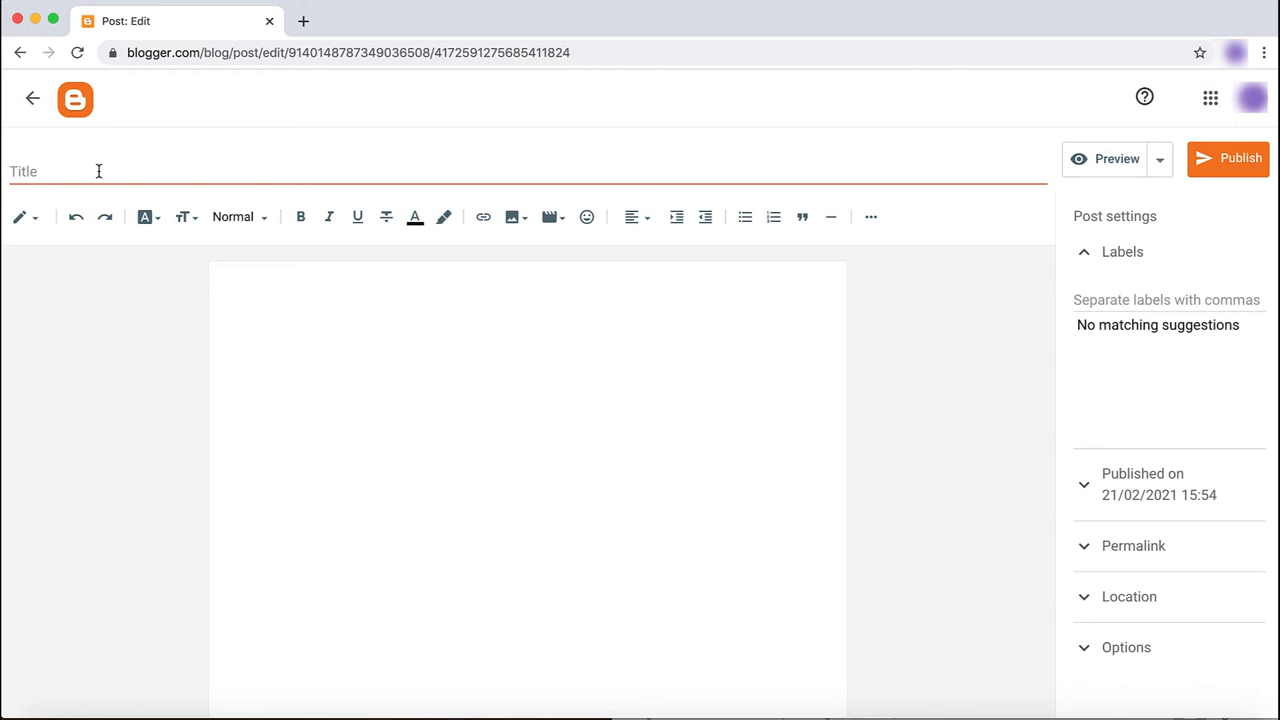
{"action": "left_click", "coordinate": [98, 171]}
{"action": "type", "text": "Post Title"}
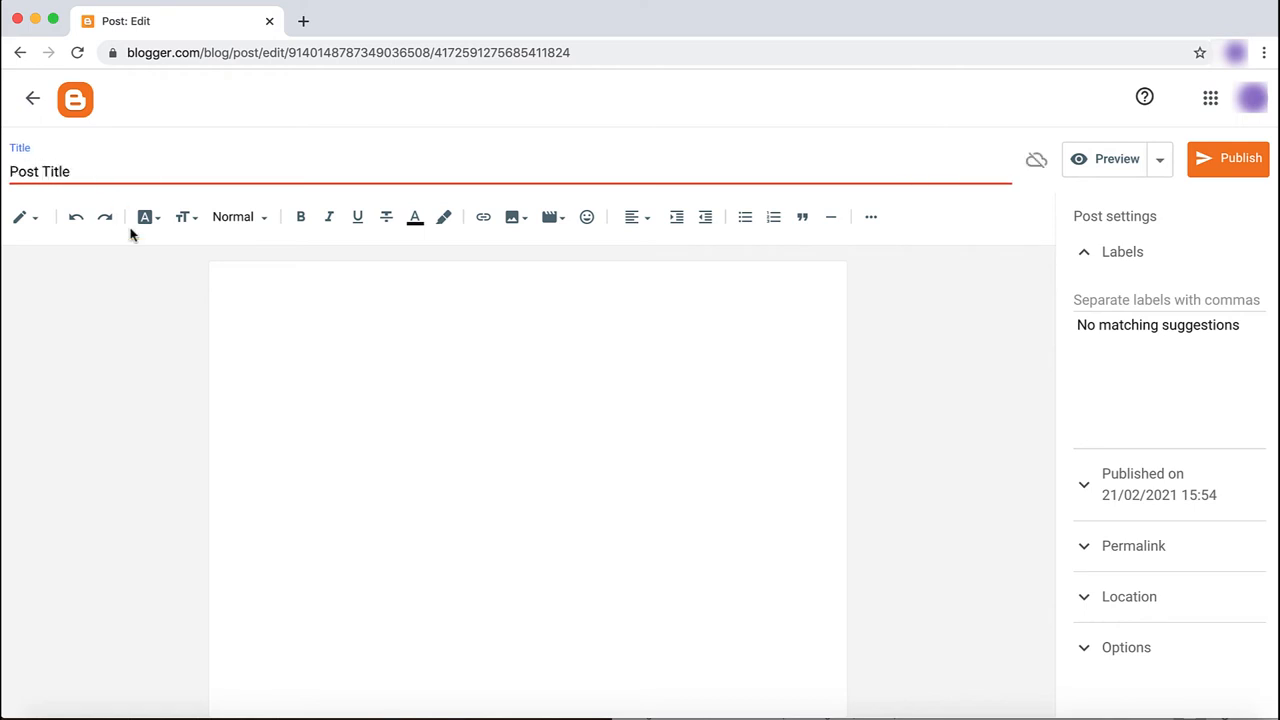
{"action": "left_click", "coordinate": [328, 359]}
{"action": "type", "text": "Post Content"}
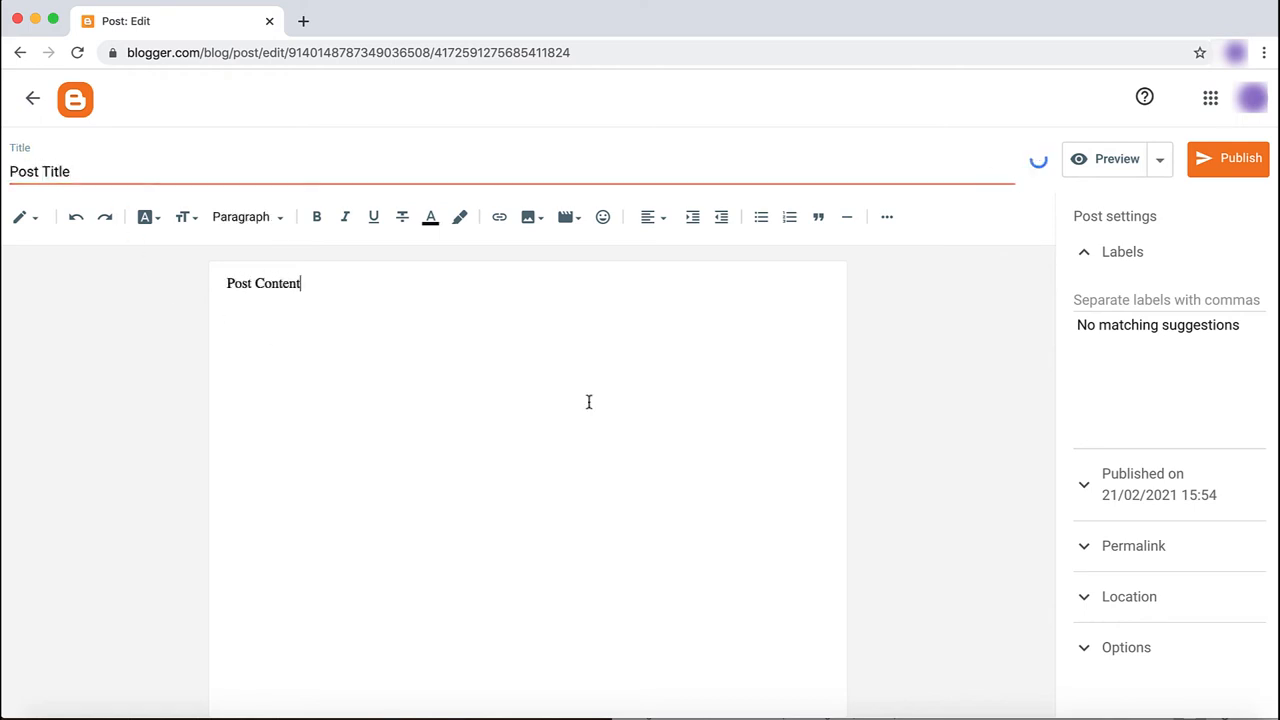
{"action": "left_click", "coordinate": [1234, 160]}
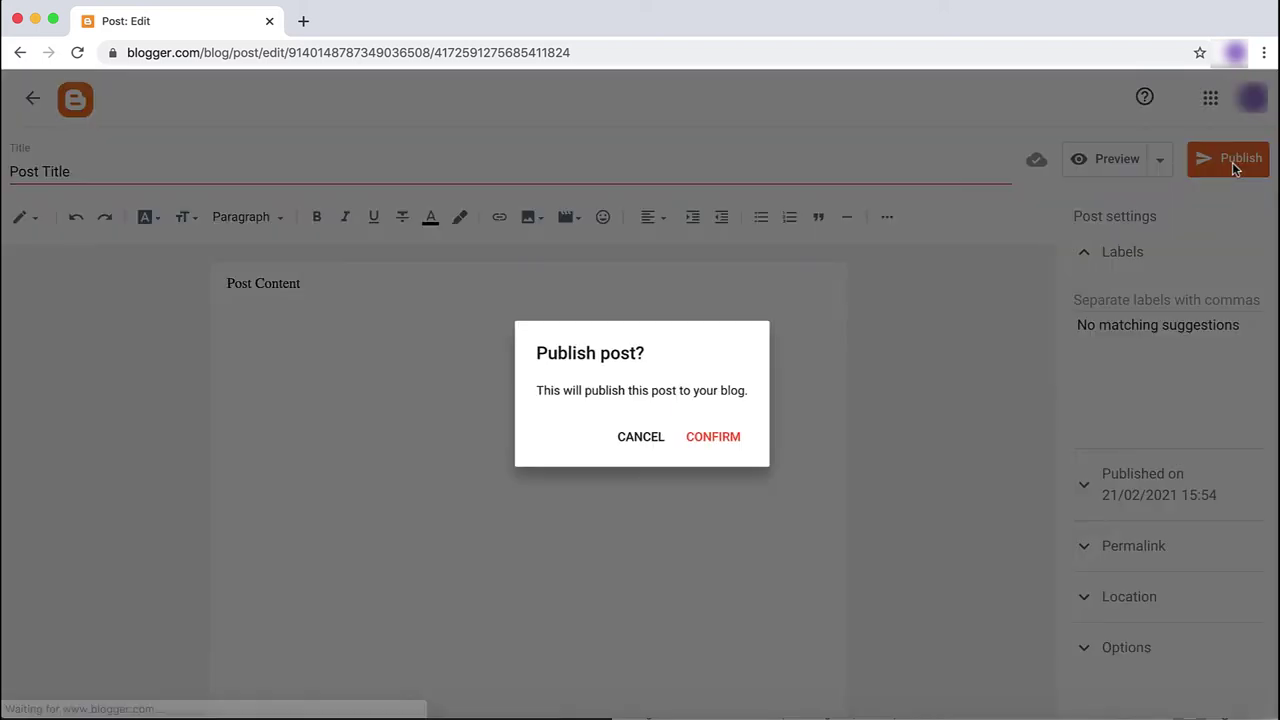
{"action": "left_click", "coordinate": [712, 436]}
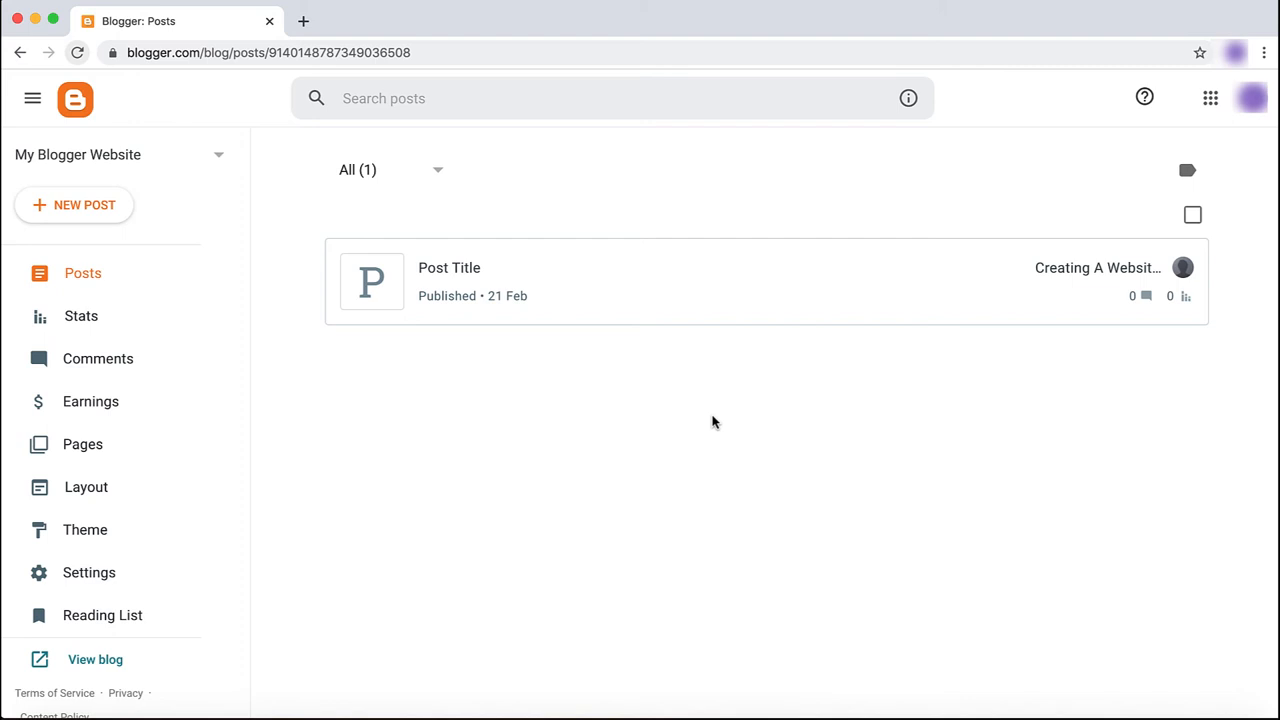
Step: In Layout, show the Pages gadget listing Home and About, and save it
{"action": "left_click", "coordinate": [176, 487]}
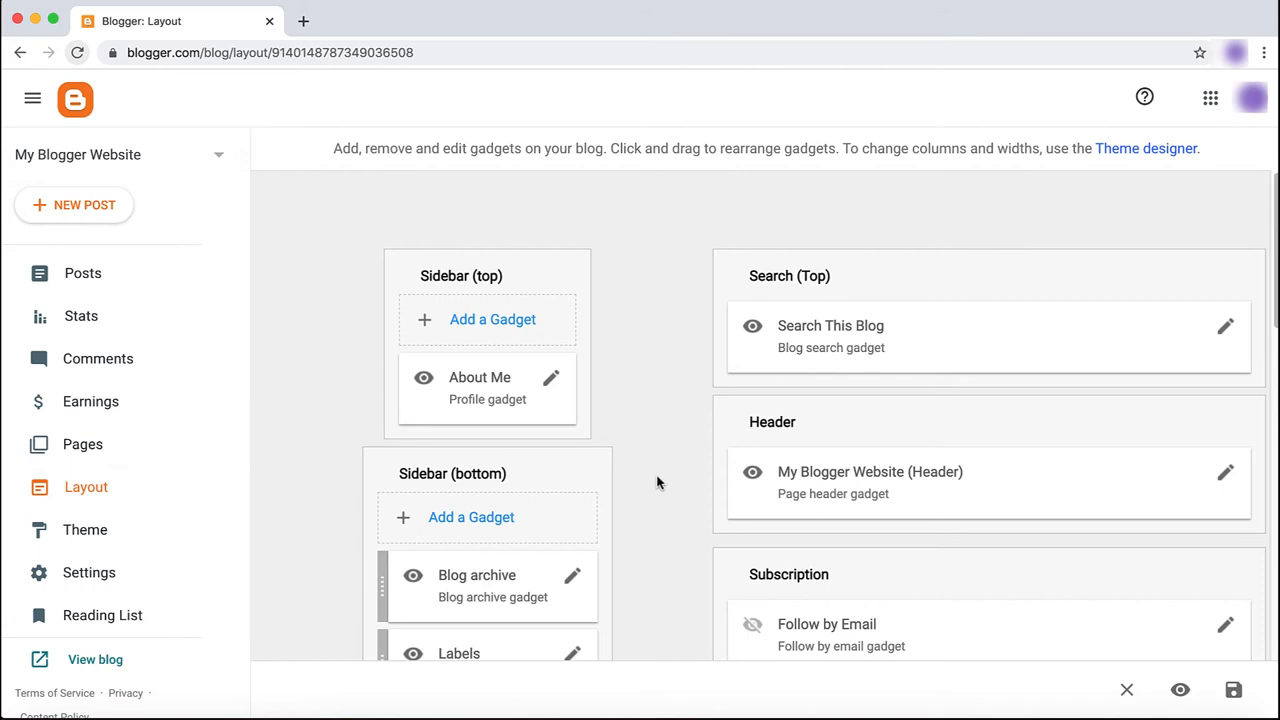
{"action": "scroll", "coordinate": [657, 483], "scroll_direction": "down", "scroll_amount": 4}
{"action": "scroll", "coordinate": [657, 483], "scroll_direction": "down", "scroll_amount": 3}
{"action": "scroll", "coordinate": [657, 483], "scroll_direction": "down", "scroll_amount": 3}
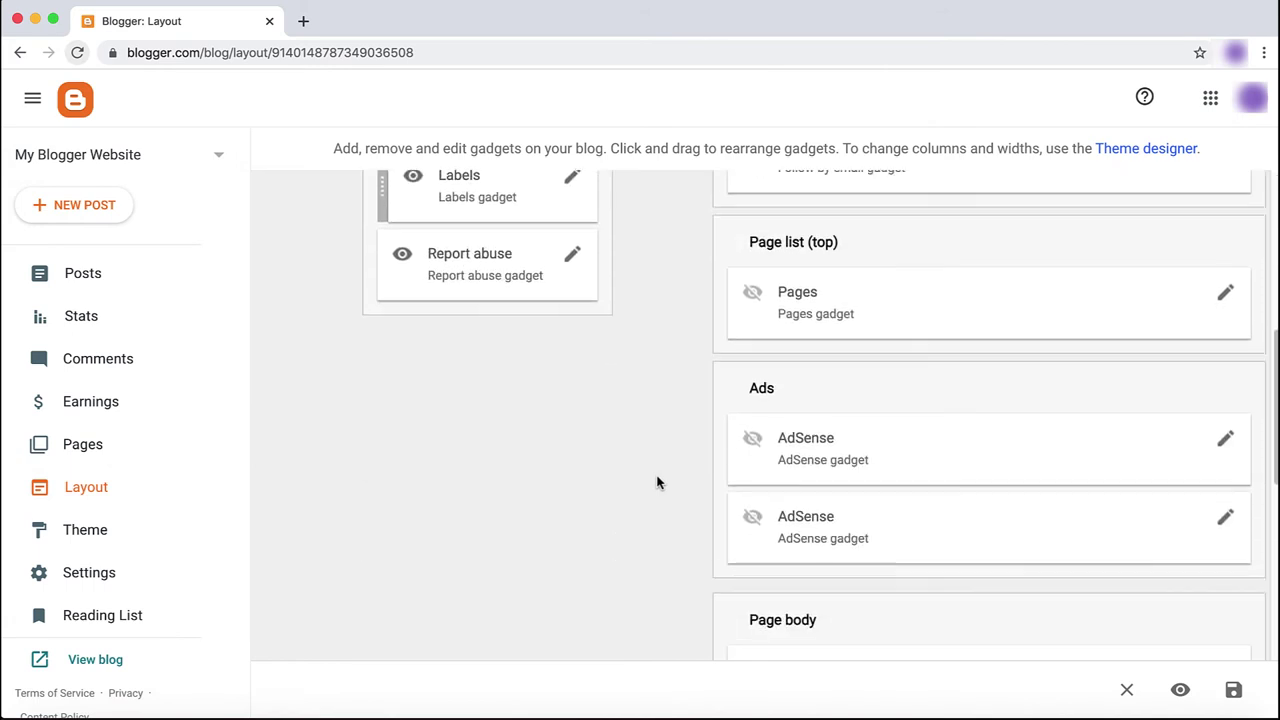
{"action": "left_click", "coordinate": [1226, 294]}
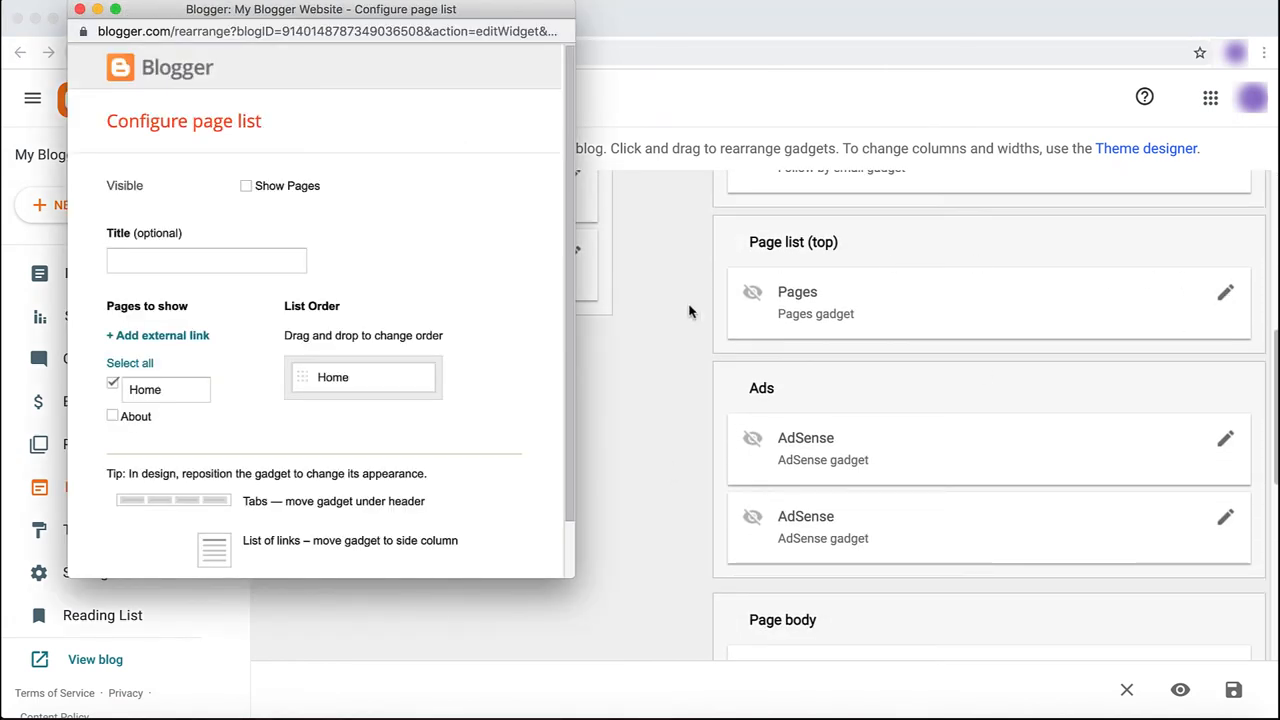
{"action": "left_click", "coordinate": [246, 186]}
{"action": "scroll", "coordinate": [283, 380], "scroll_direction": "down", "scroll_amount": 2}
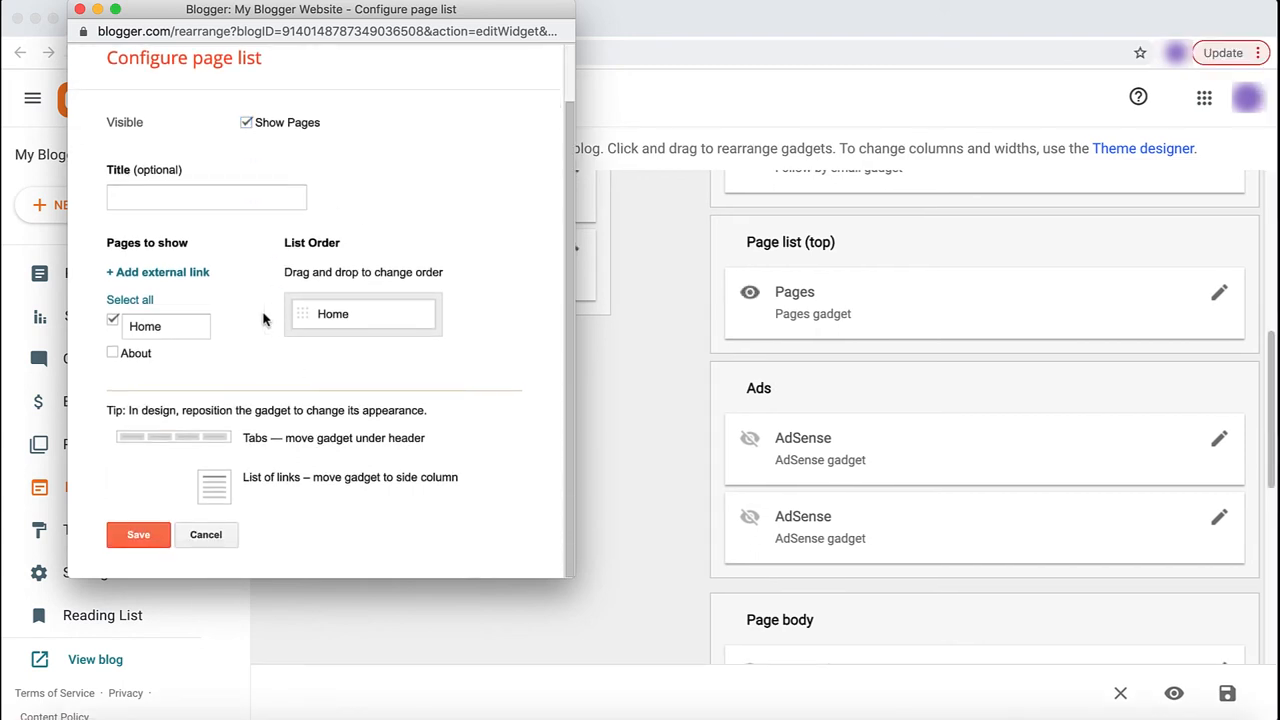
{"action": "left_click", "coordinate": [112, 352]}
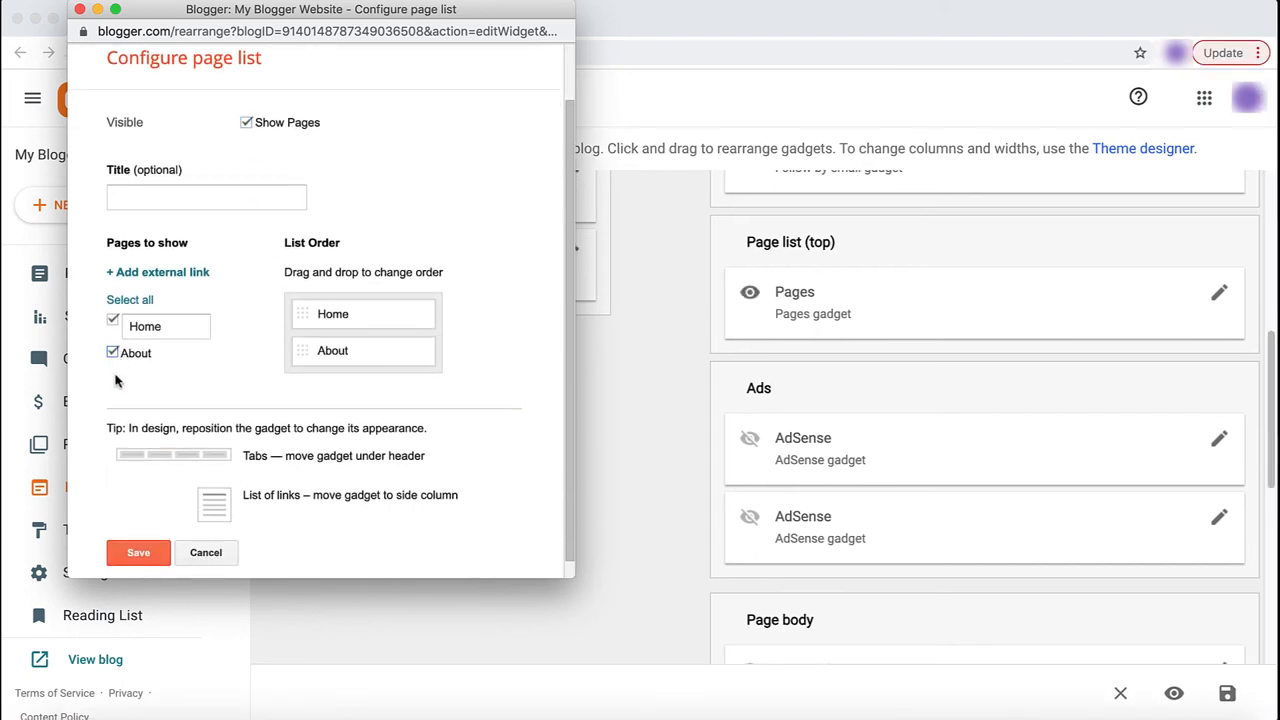
{"action": "left_click", "coordinate": [135, 548]}
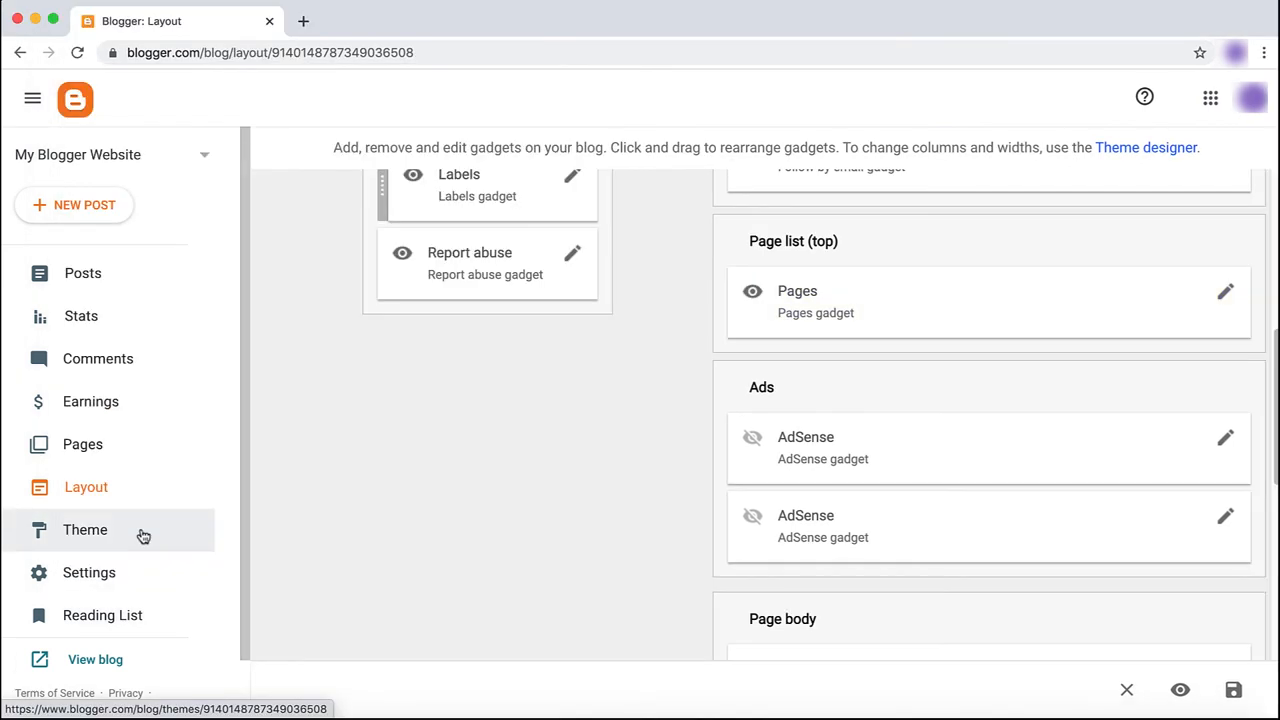
{"action": "scroll", "coordinate": [460, 412], "scroll_direction": "up", "scroll_amount": 3}
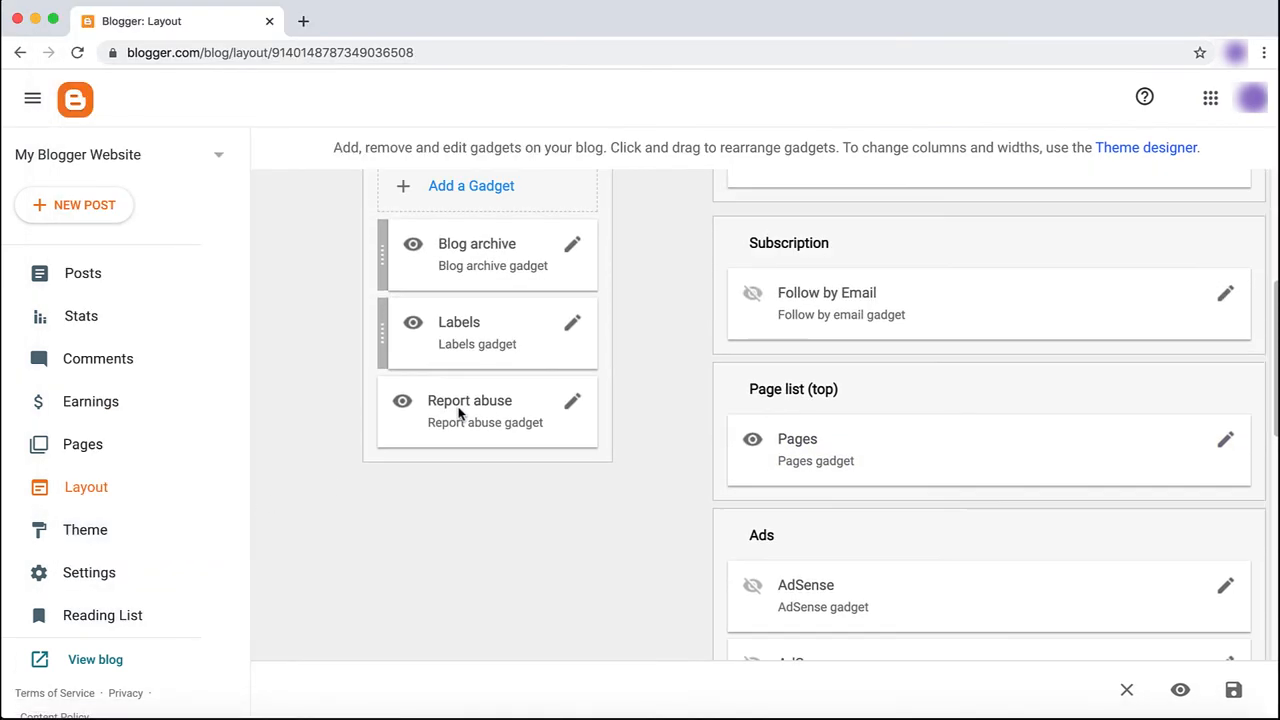
{"action": "scroll", "coordinate": [460, 412], "scroll_direction": "up", "scroll_amount": 3}
{"action": "scroll", "coordinate": [460, 412], "scroll_direction": "up", "scroll_amount": 2}
Step: Hide the About Me profile gadget and save
{"action": "left_click", "coordinate": [557, 366]}
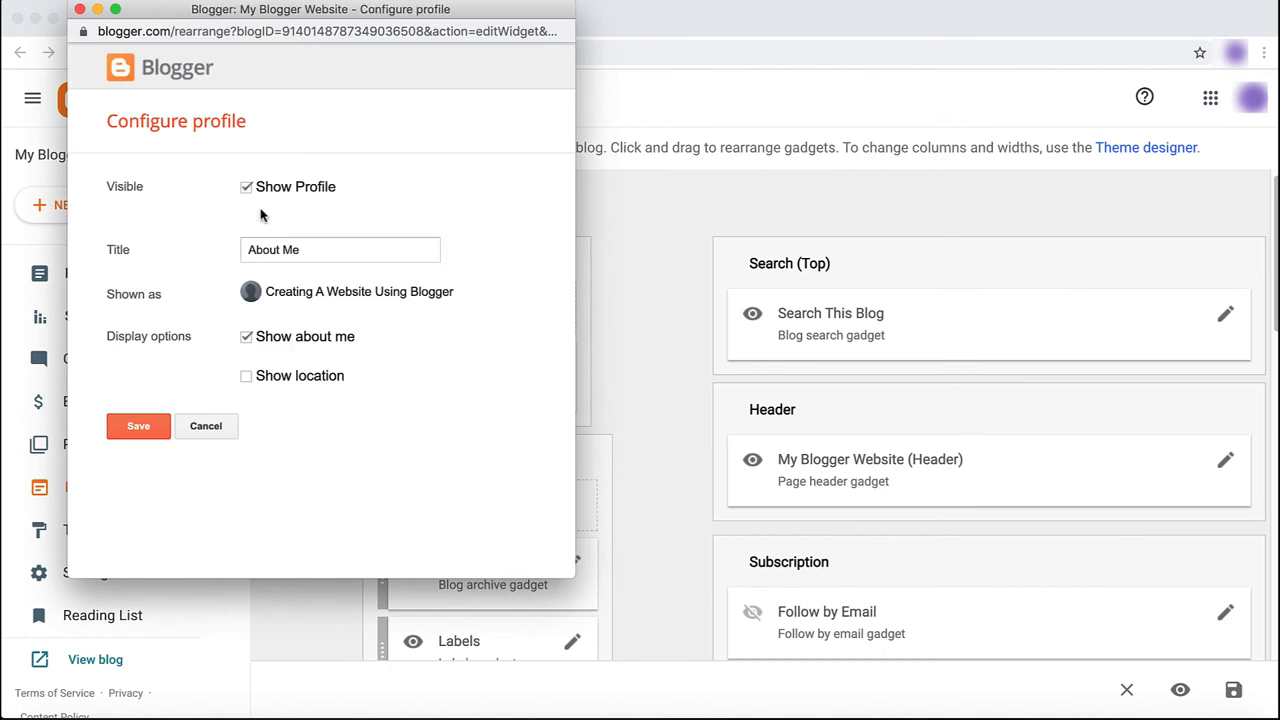
{"action": "left_click", "coordinate": [246, 186]}
{"action": "left_click", "coordinate": [138, 425]}
{"action": "scroll", "coordinate": [460, 412], "scroll_direction": "down", "scroll_amount": 3}
{"action": "scroll", "coordinate": [460, 412], "scroll_direction": "down", "scroll_amount": 2}
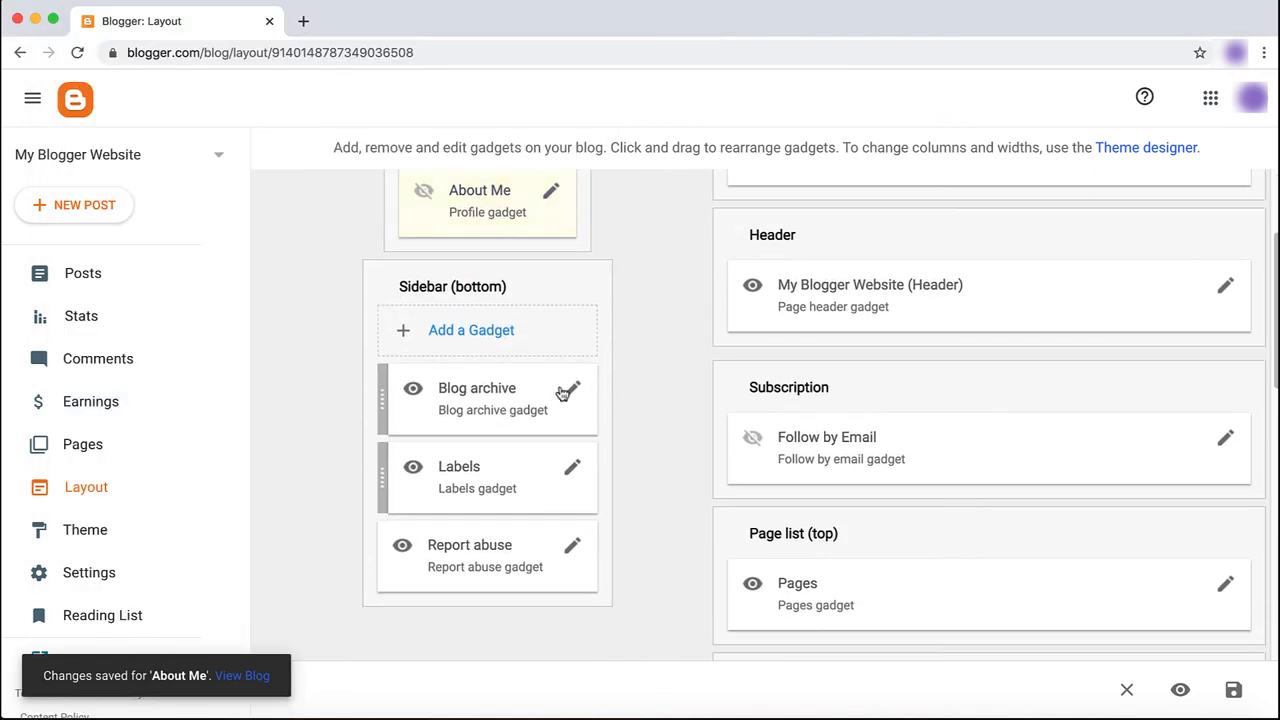
Step: Hide the Blog archive gadget and save
{"action": "left_click", "coordinate": [566, 391]}
{"action": "left_click", "coordinate": [246, 186]}
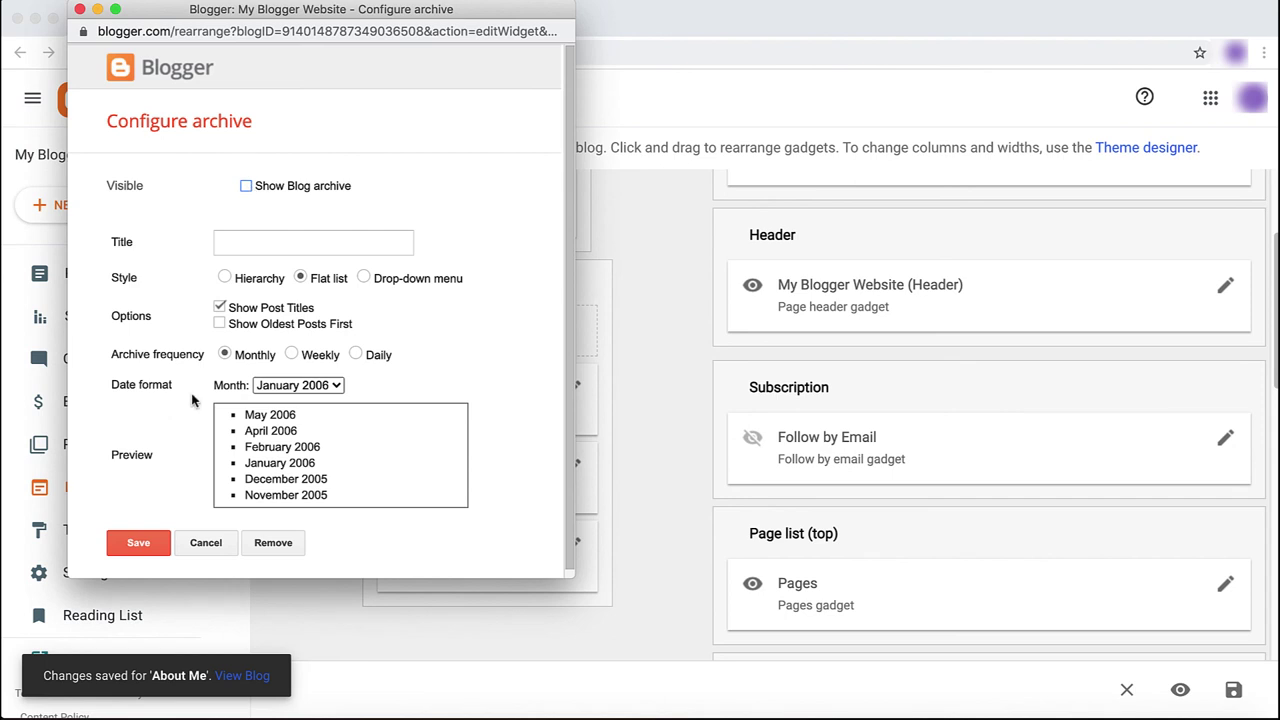
{"action": "left_click", "coordinate": [139, 545]}
{"action": "scroll", "coordinate": [681, 439], "scroll_direction": "down", "scroll_amount": 5}
{"action": "scroll", "coordinate": [681, 439], "scroll_direction": "down", "scroll_amount": 3}
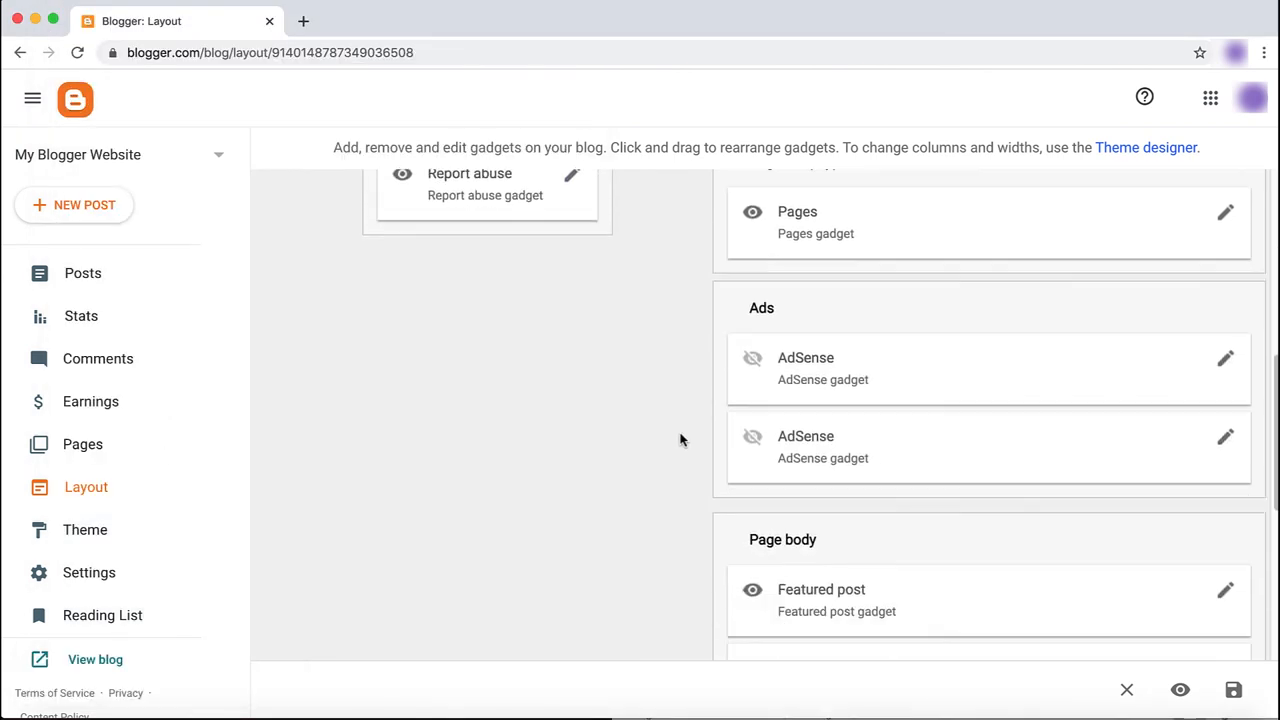
{"action": "scroll", "coordinate": [681, 439], "scroll_direction": "down", "scroll_amount": 5}
Step: Stop the Blog posts gadget showing post dates and save
{"action": "left_click", "coordinate": [1225, 397]}
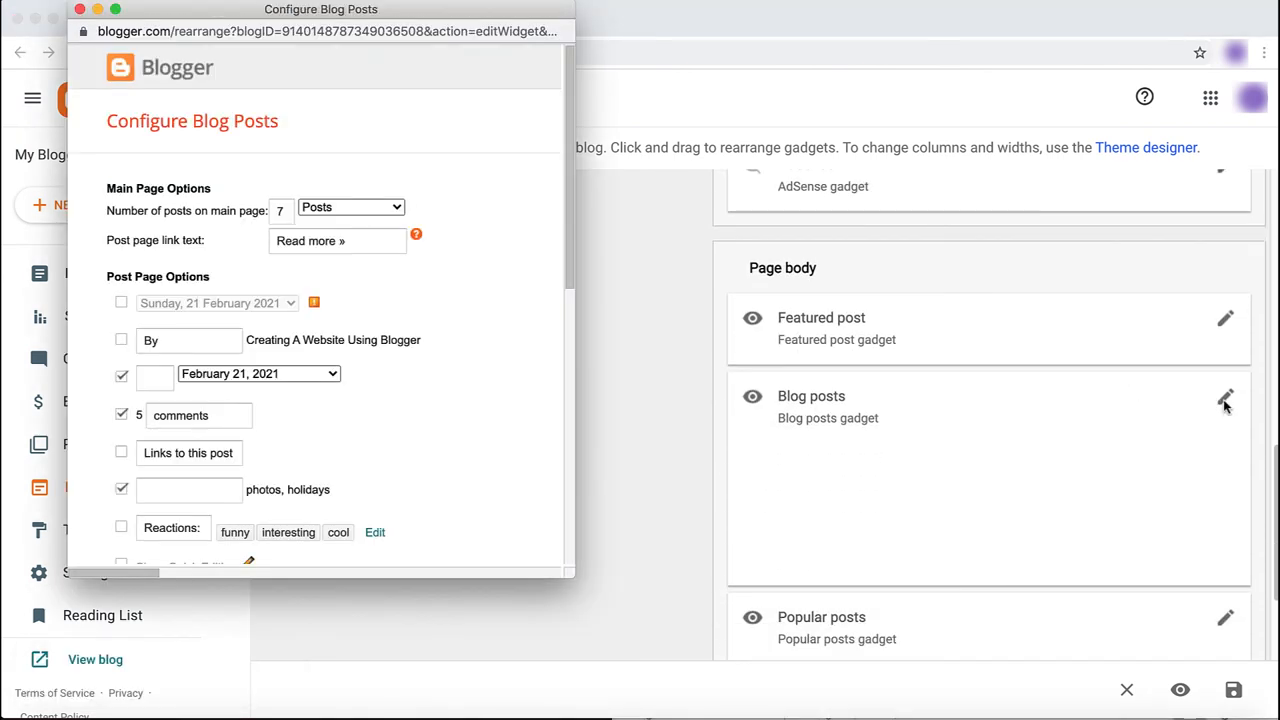
{"action": "left_click", "coordinate": [121, 375]}
{"action": "scroll", "coordinate": [115, 417], "scroll_direction": "down", "scroll_amount": 1}
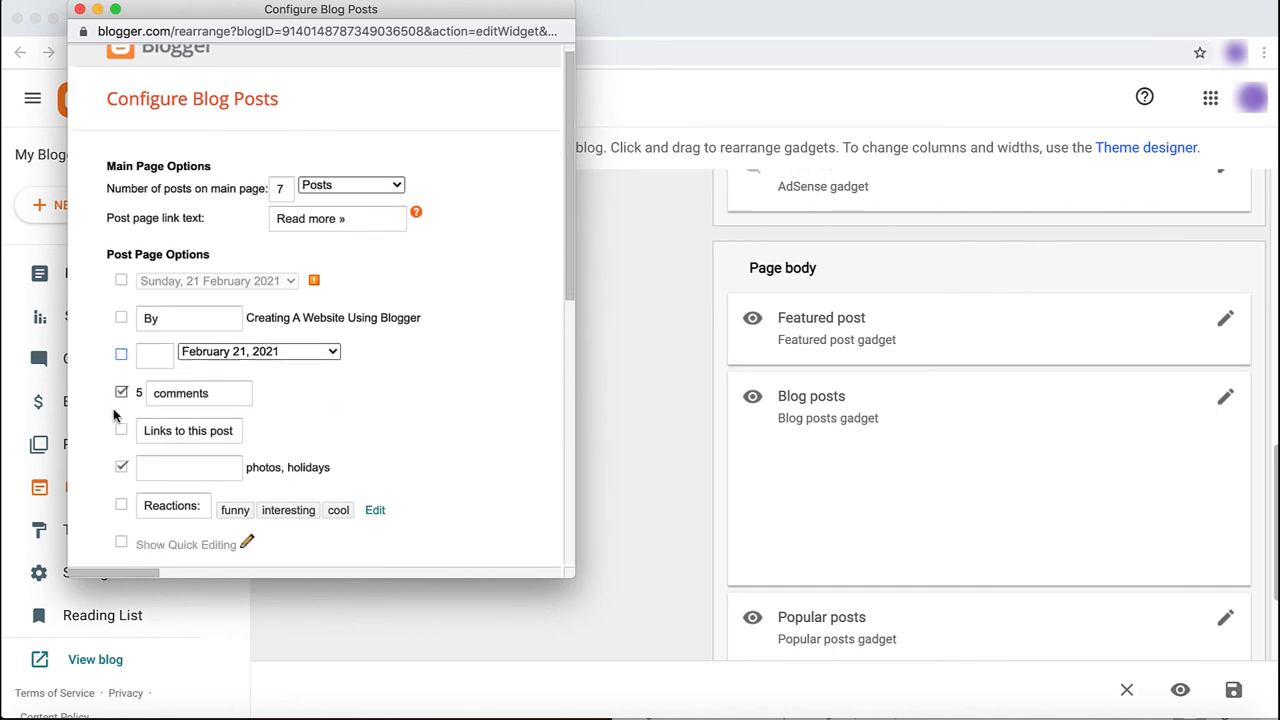
{"action": "scroll", "coordinate": [115, 417], "scroll_direction": "down", "scroll_amount": 10}
{"action": "scroll", "coordinate": [115, 417], "scroll_direction": "down", "scroll_amount": 5}
{"action": "left_click", "coordinate": [138, 522]}
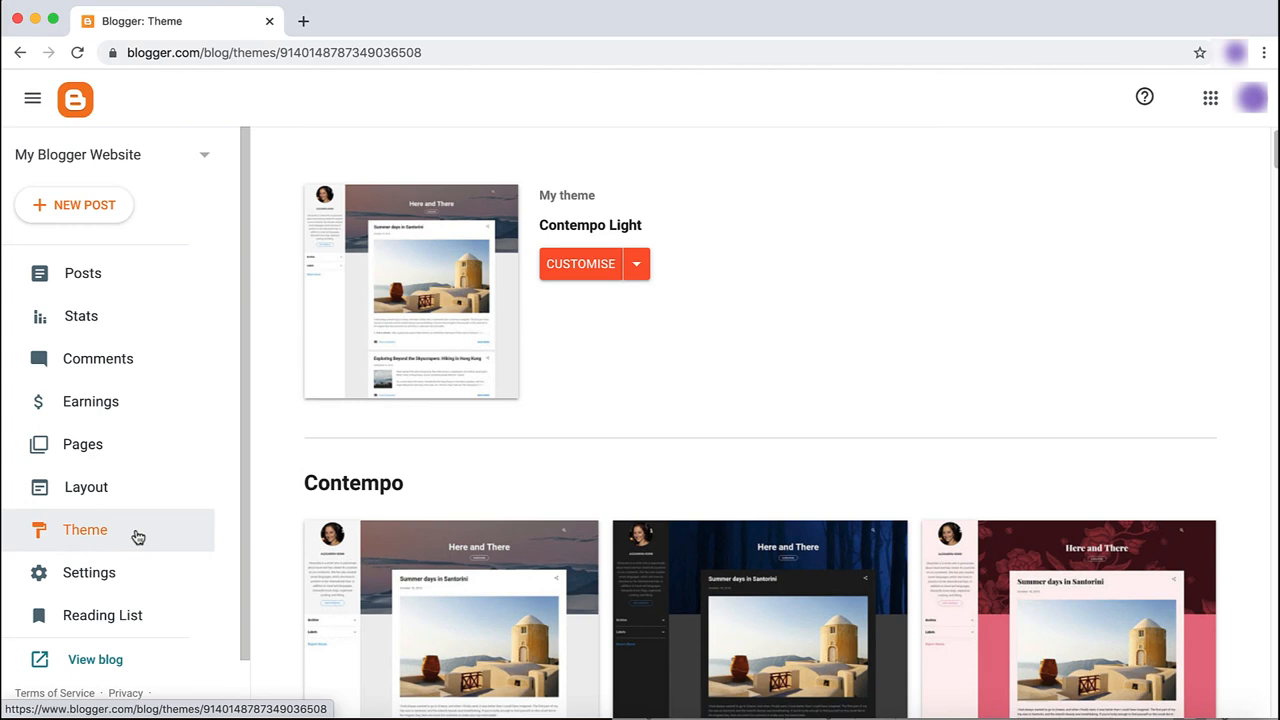
{"action": "scroll", "coordinate": [400, 450], "scroll_direction": "down", "scroll_amount": 5}
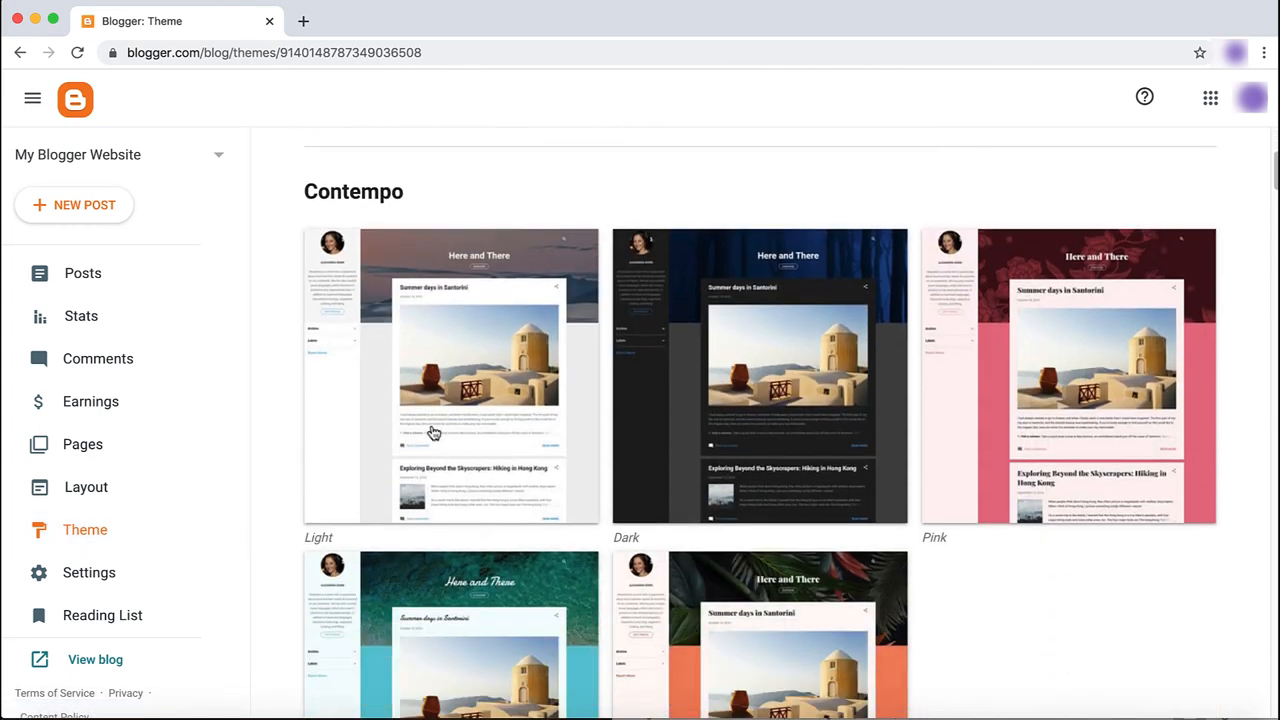
Step: Choose Contempo Light and apply it as the blog's theme
{"action": "left_click", "coordinate": [434, 432]}
{"action": "scroll", "coordinate": [434, 432], "scroll_direction": "down", "scroll_amount": 3}
{"action": "scroll", "coordinate": [434, 432], "scroll_direction": "down", "scroll_amount": 2}
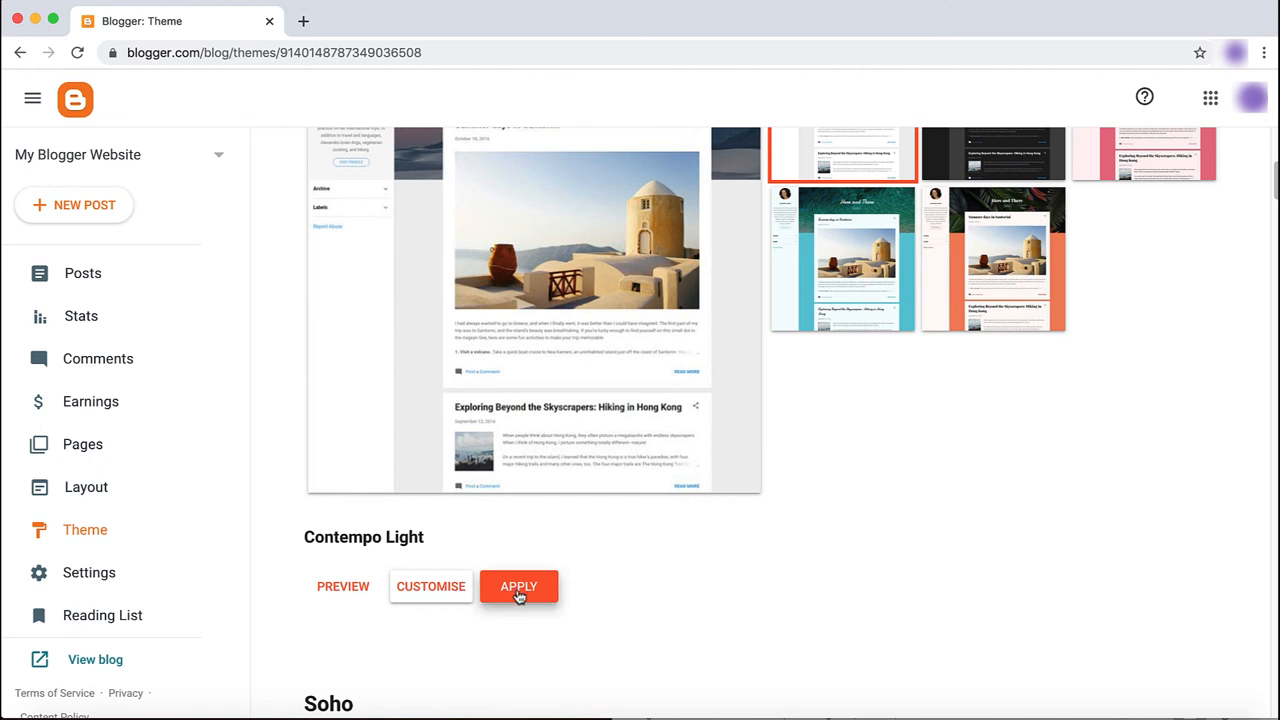
{"action": "left_click", "coordinate": [519, 594]}
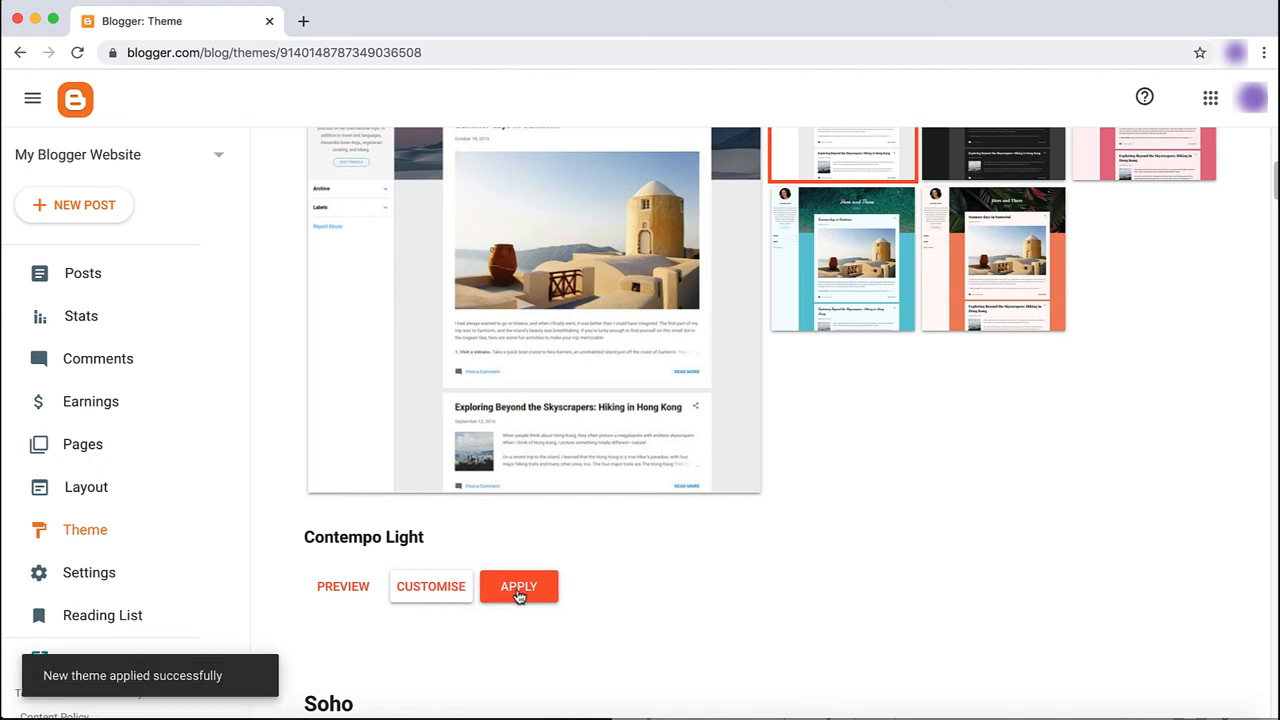